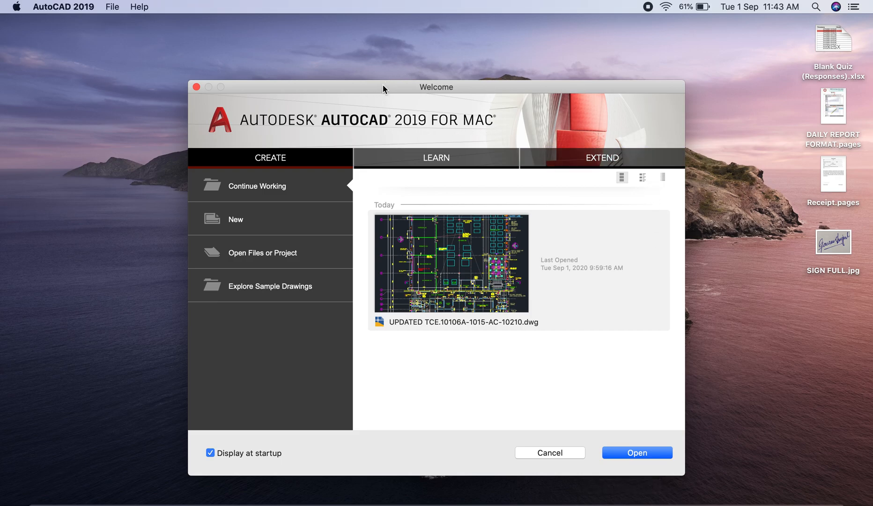
Step: Create a new drawing from the acadiso.dwt template
left_click(281, 216)
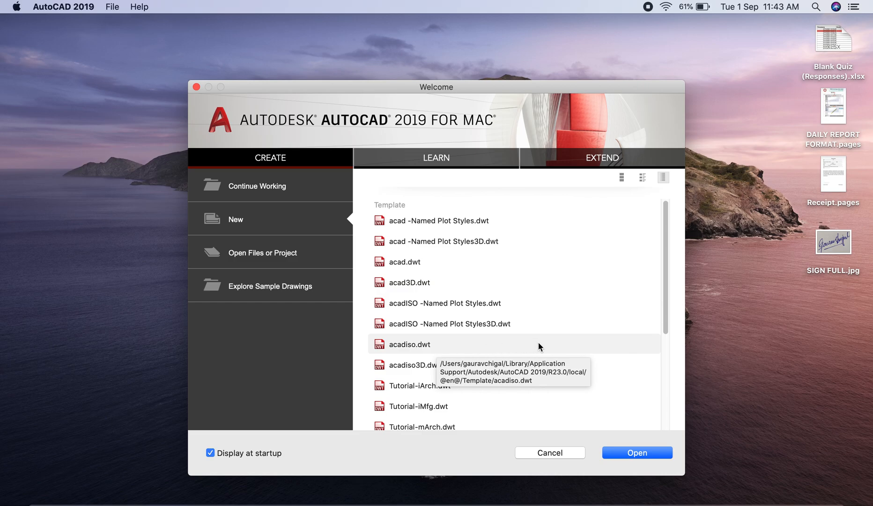
left_click(493, 348)
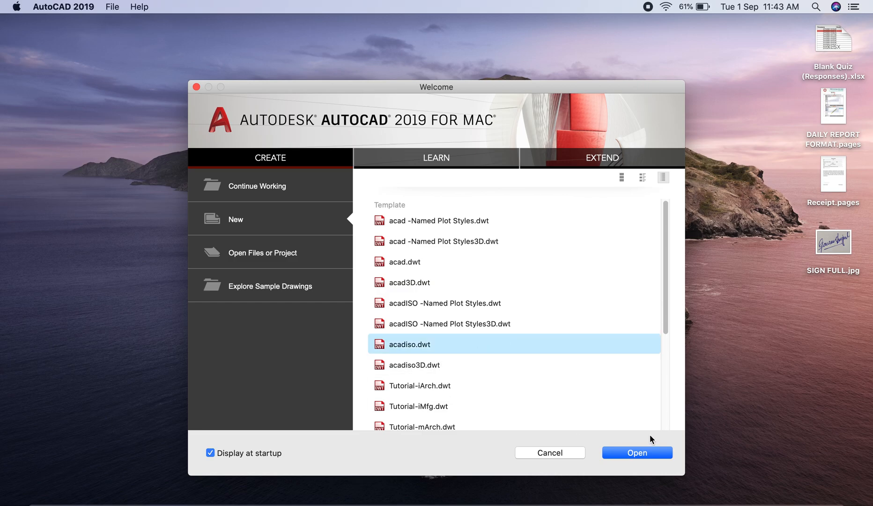
left_click(642, 454)
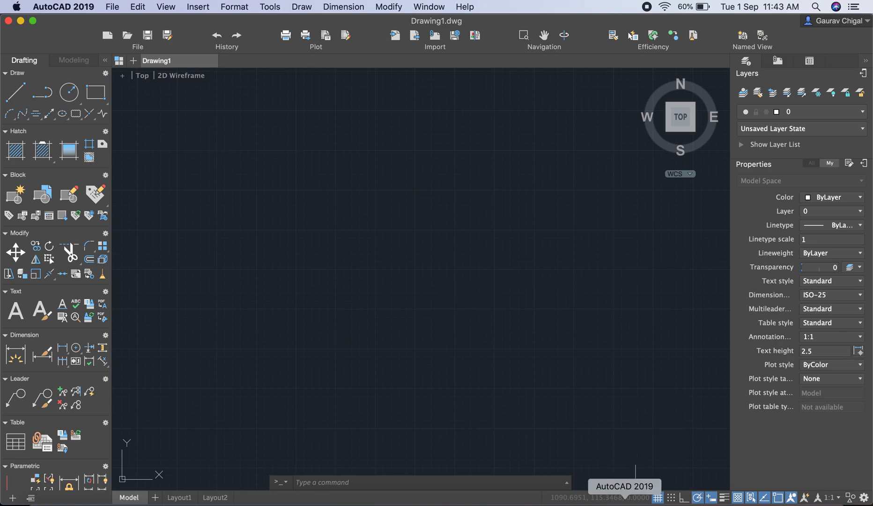
left_click(670, 498)
left_click(695, 498)
left_click(709, 498)
left_click(658, 497)
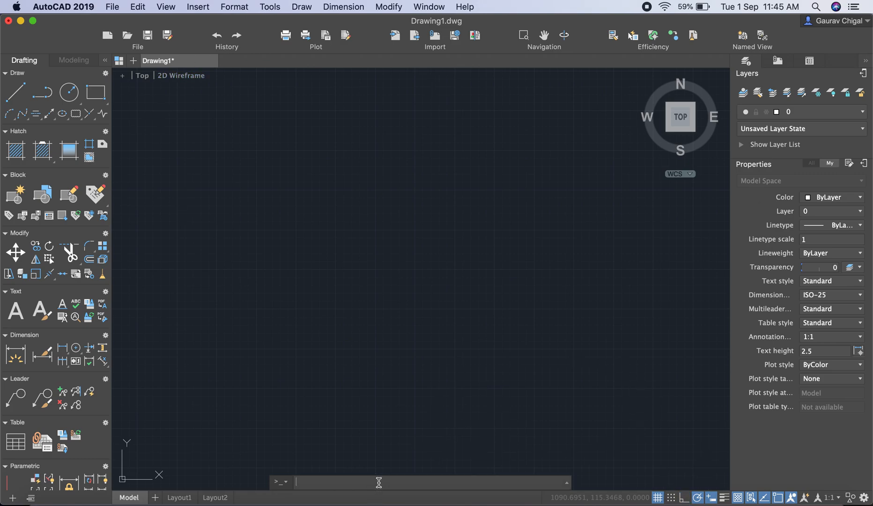
Step: Start a line chain with a vertical segment about 1079 units long, running upward
type("l")
key("Return")
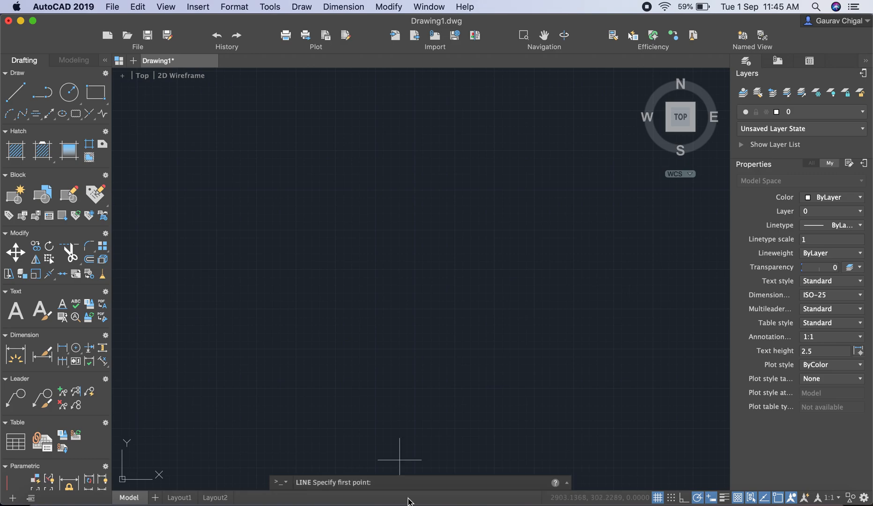
left_click(225, 341)
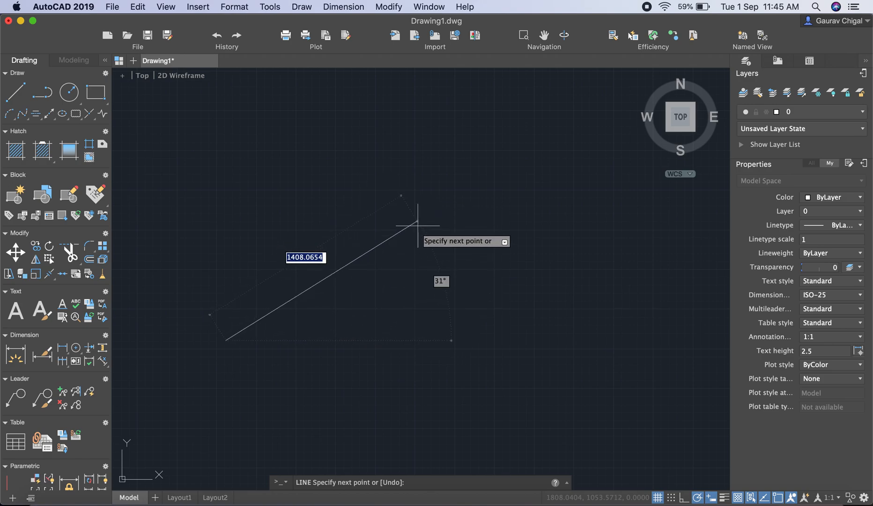
left_click(225, 169)
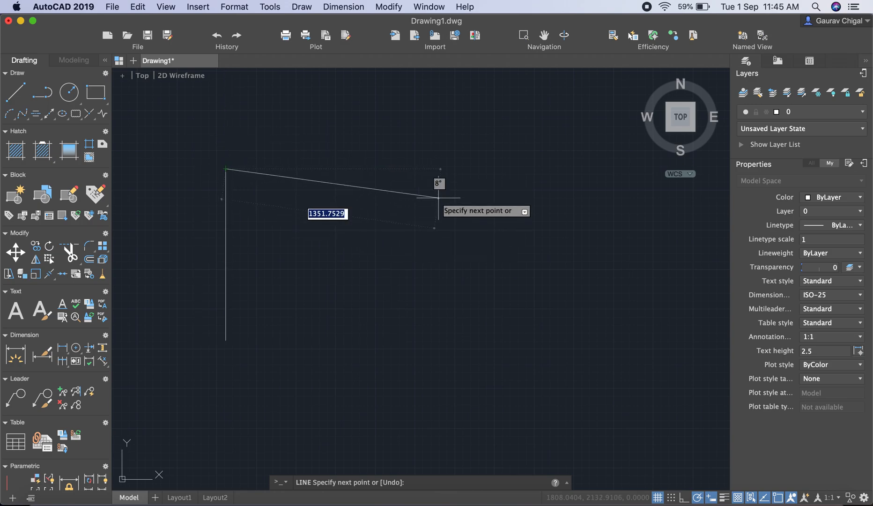
Step: Turn on ortho mode and extend the chain about 1698 units right, 1144 down, 969 right, 870 up and 1454 left
left_click(684, 498)
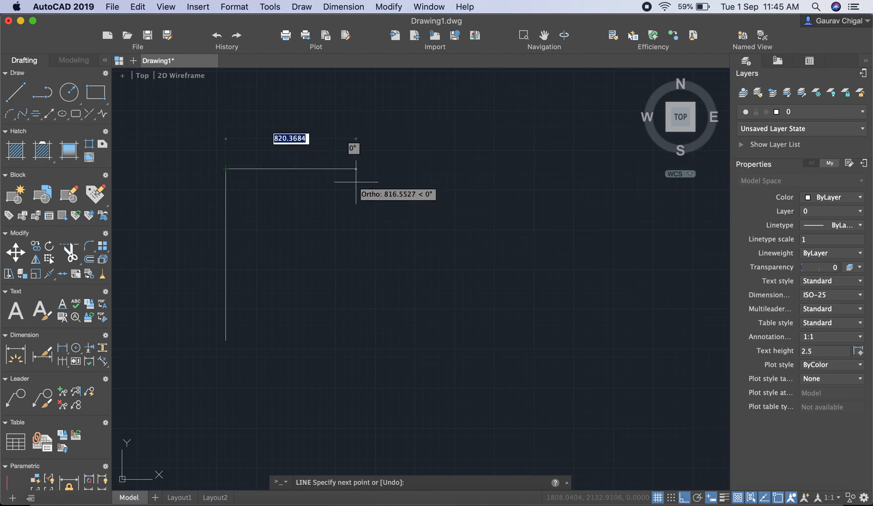
left_click(495, 185)
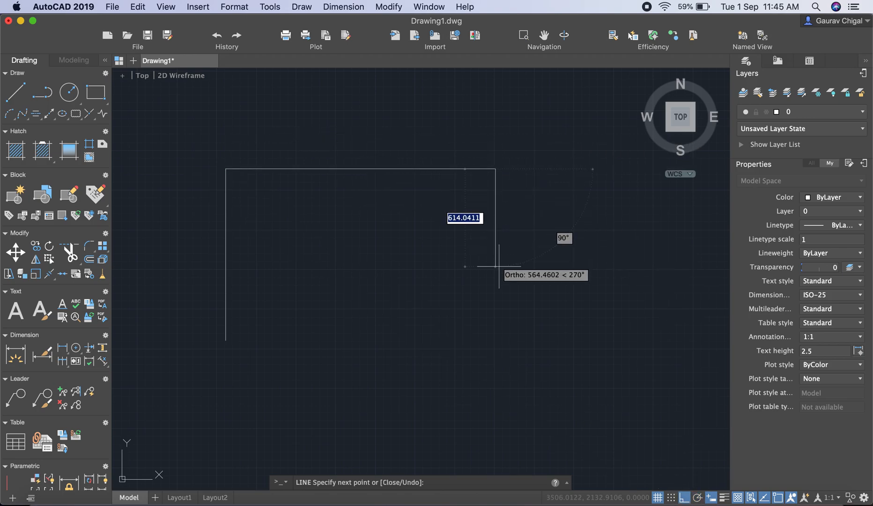
left_click(496, 350)
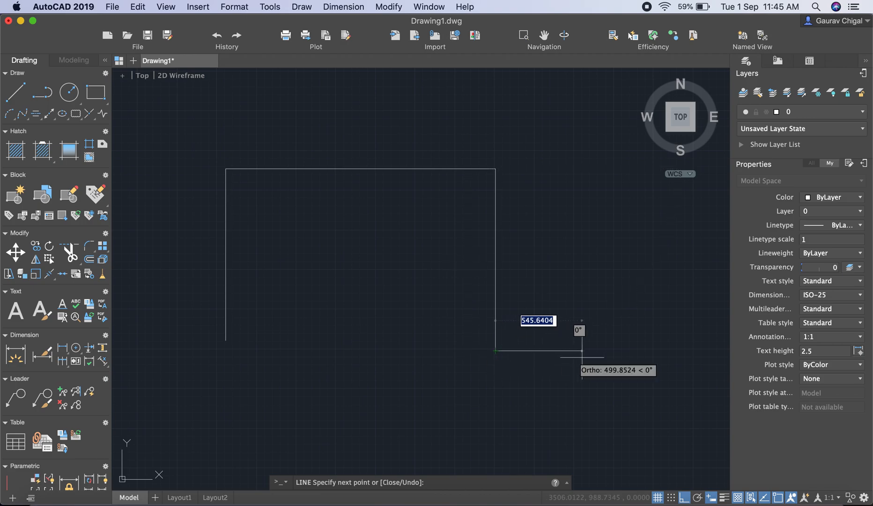
left_click(649, 350)
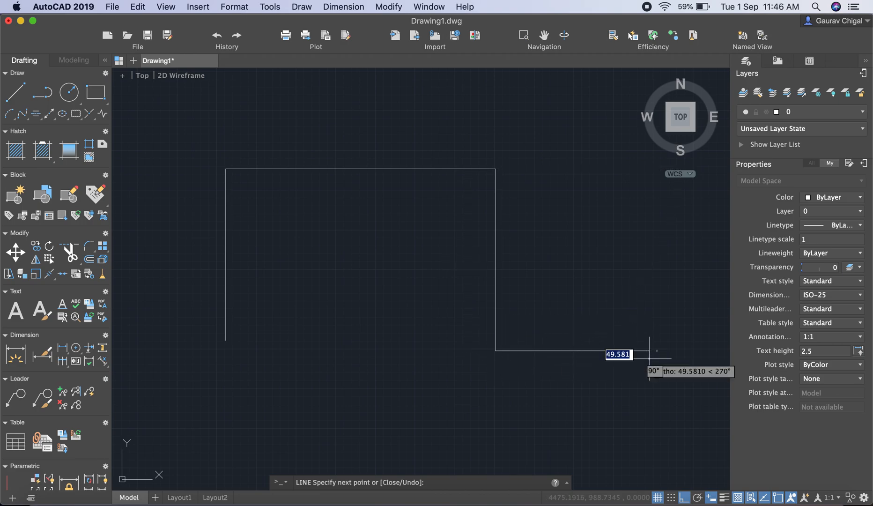
left_click(649, 212)
left_click(418, 212)
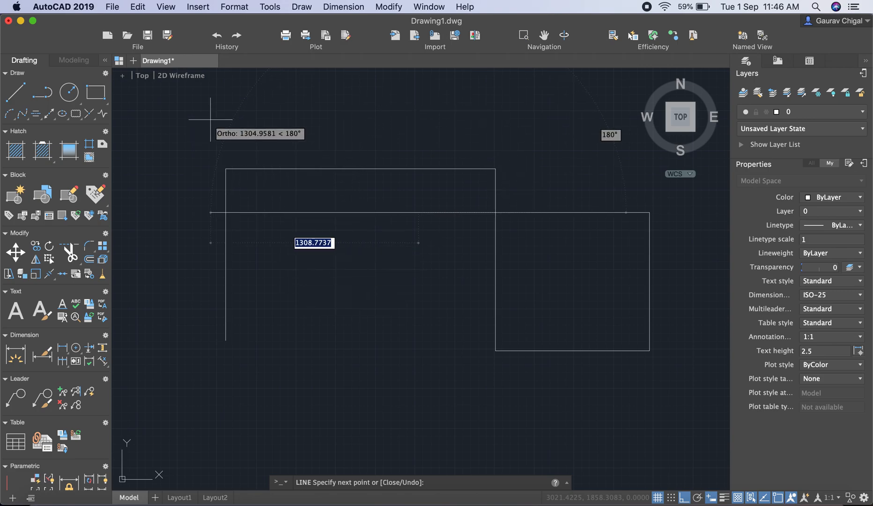
Step: Continue the line chain as an inward right-angled spiral inside the first outline, and end the Line command
left_click(278, 300)
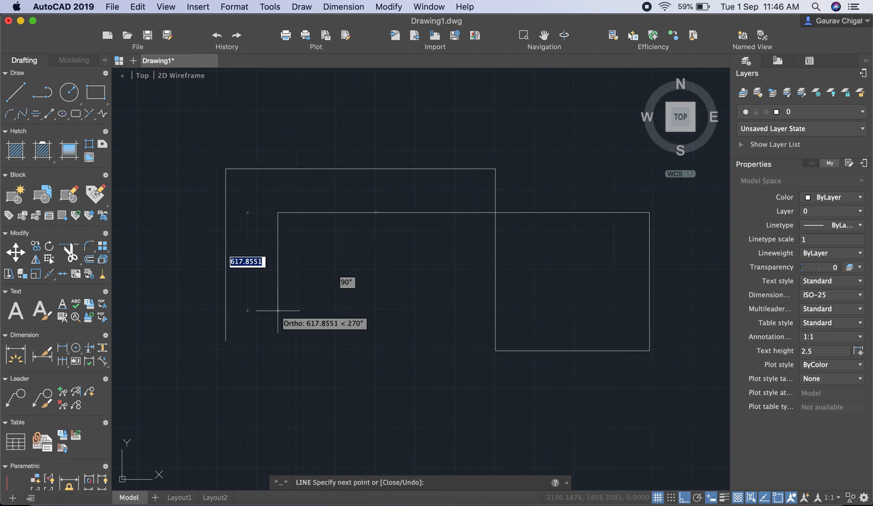
left_click(337, 383)
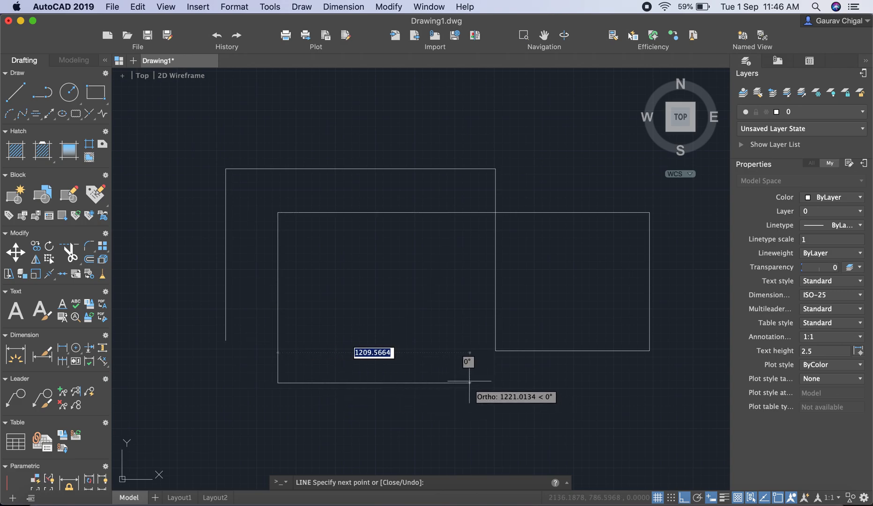
left_click(467, 383)
left_click(469, 253)
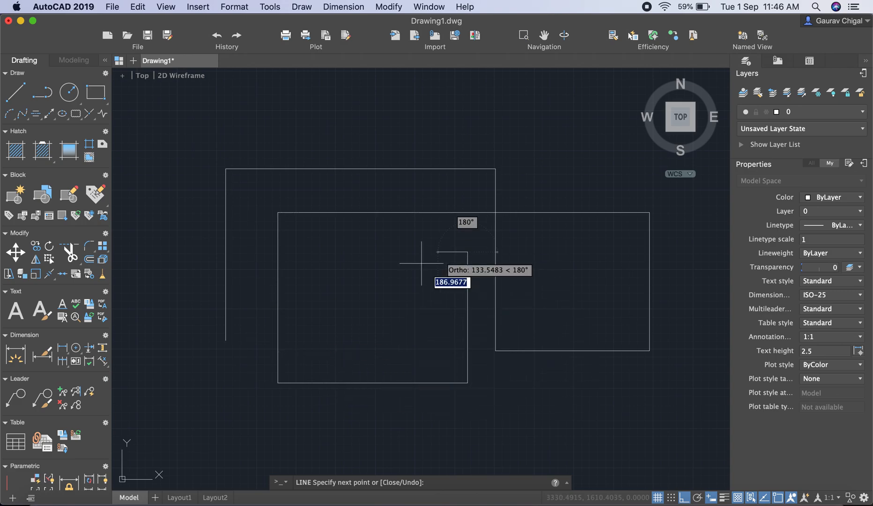
left_click(318, 253)
left_click(318, 355)
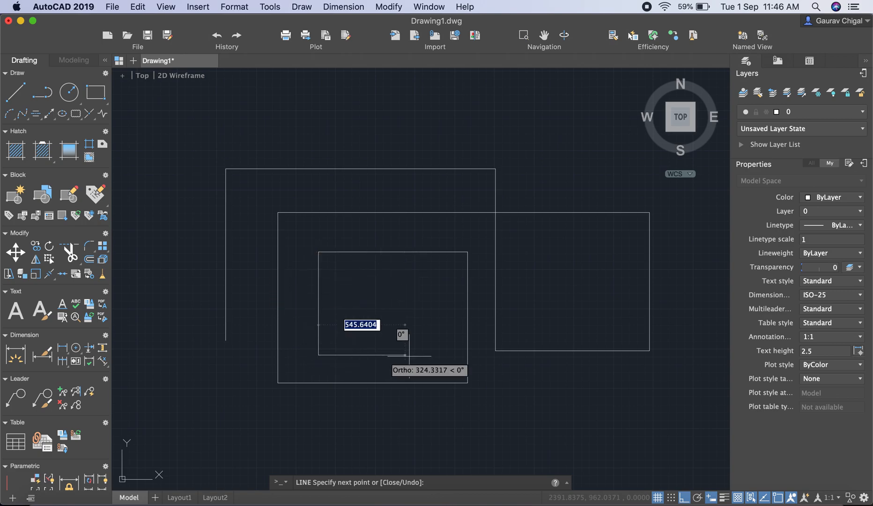
left_click(438, 355)
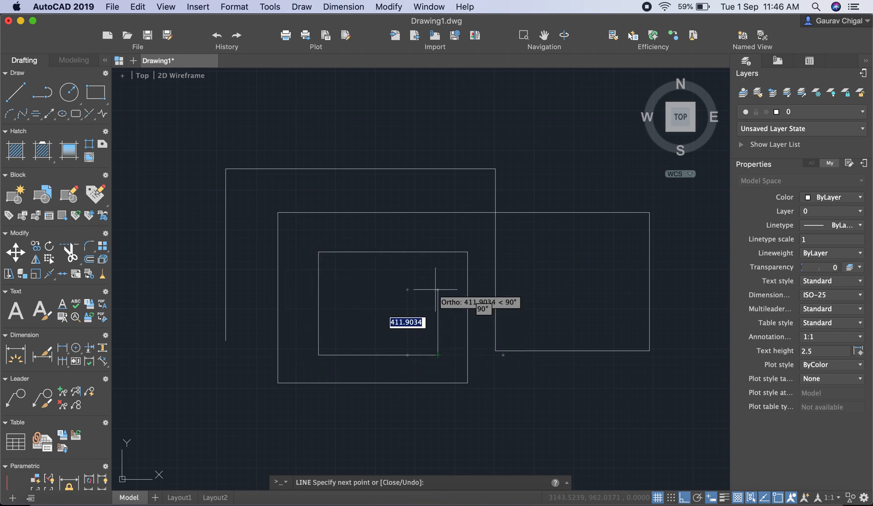
key("Escape")
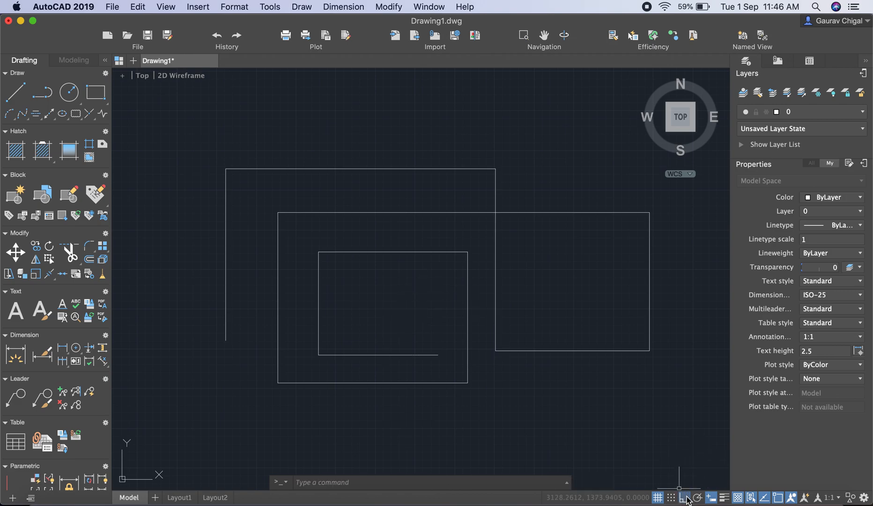
Step: Turn off ortho mode and turn on polar tracking
left_click(682, 501)
left_click(684, 498)
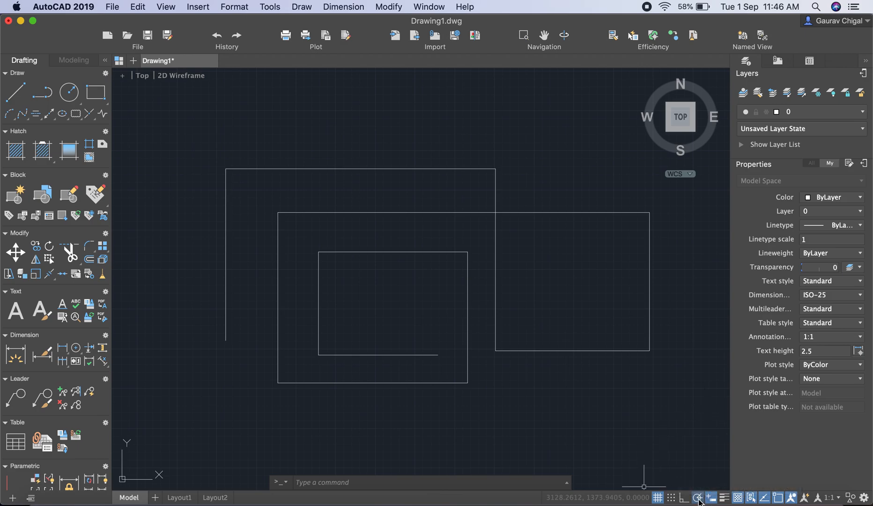
left_click(697, 498)
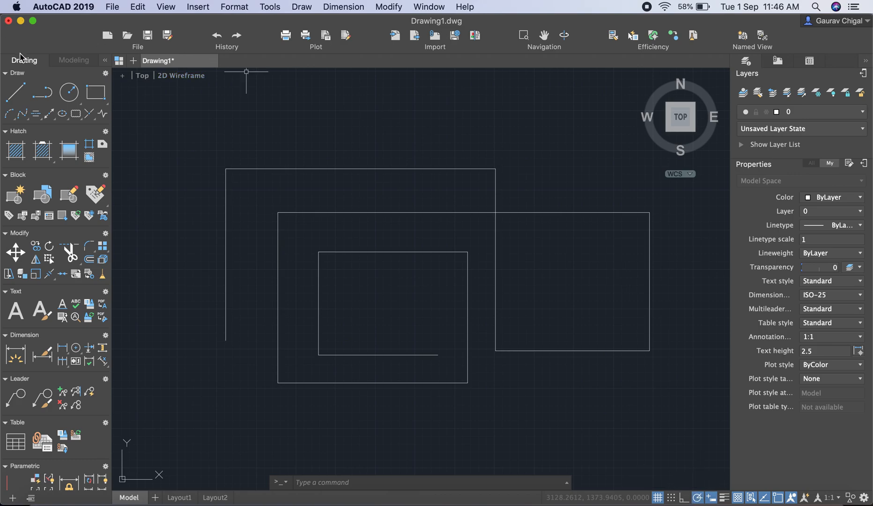
Step: Draw a freehand chain of angled line segments looping around and across the rectangular shapes, and end the Line command
left_click(15, 91)
scroll(356, 373, "up", 3)
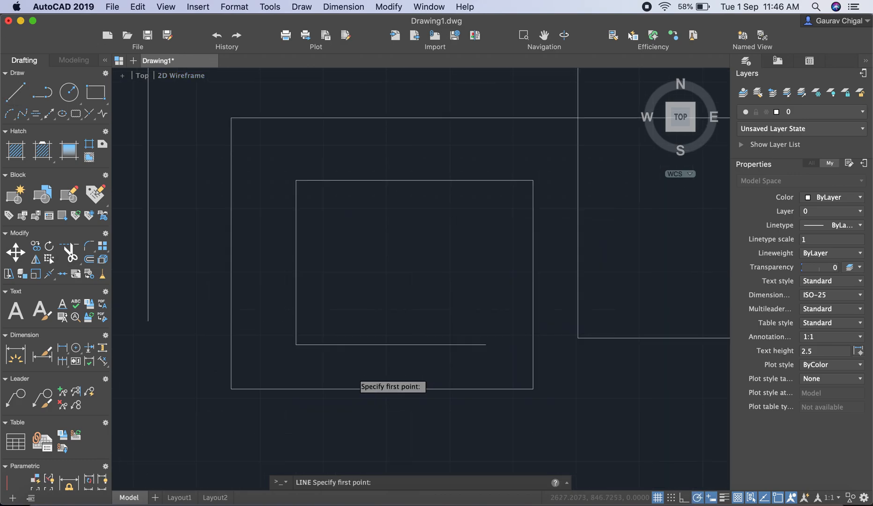
scroll(357, 371, "down", 4)
left_click(196, 288)
left_click(269, 182)
left_click(365, 192)
left_click(381, 245)
left_click(457, 196)
left_click(517, 183)
left_click(567, 230)
left_click(595, 294)
left_click(548, 361)
left_click(585, 377)
left_click(630, 353)
left_click(642, 298)
left_click(633, 243)
left_click(569, 172)
left_click(582, 161)
left_click(429, 146)
left_click(364, 106)
left_click(255, 135)
left_click(196, 181)
left_click(177, 316)
left_click(209, 381)
left_click(343, 410)
left_click(383, 345)
left_click(443, 304)
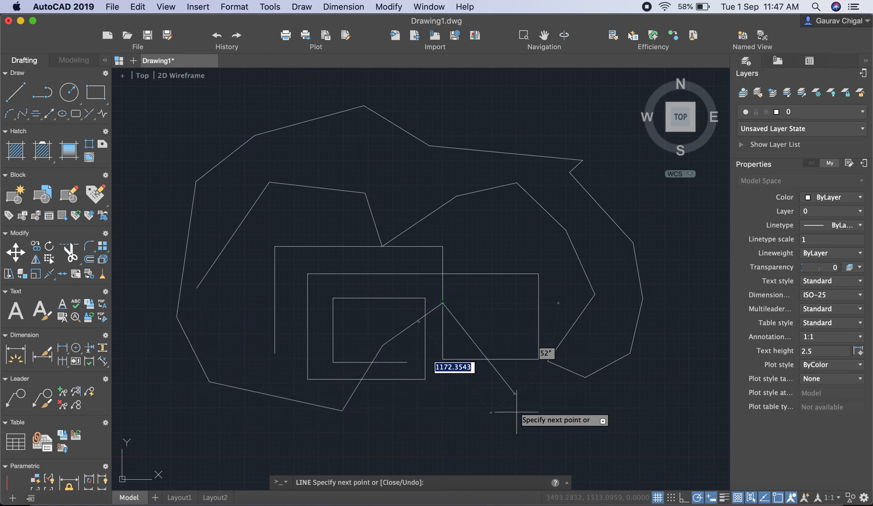
left_click(521, 414)
key("Escape")
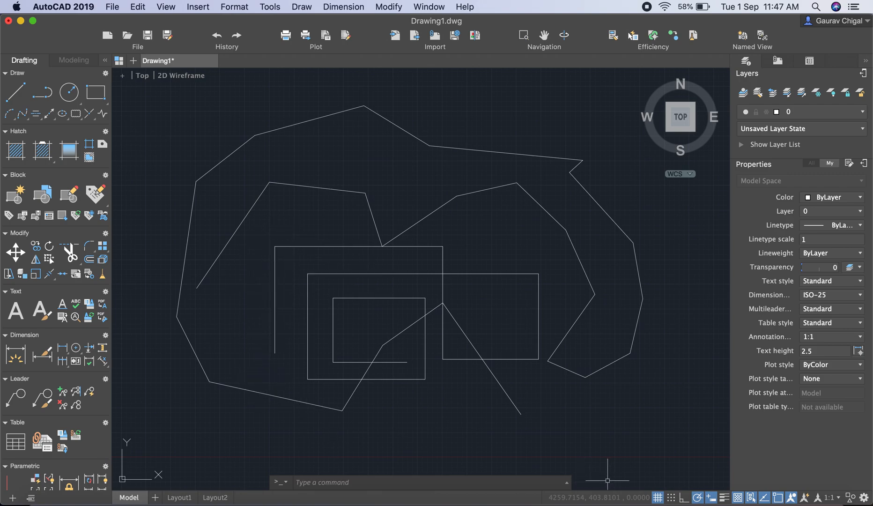
Step: Delete all the drawn lines so the drawing is empty
left_click(698, 498)
scroll(498, 367, "up", 3)
scroll(551, 358, "down", 6)
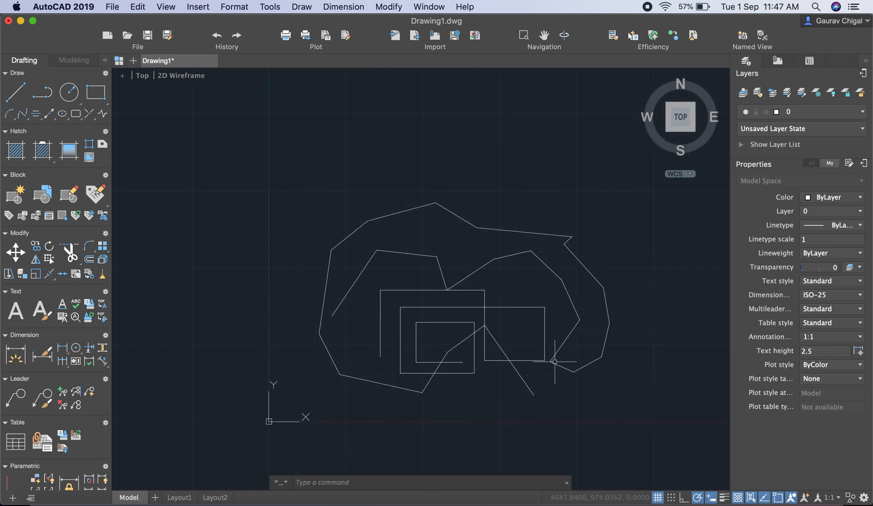
mouse_move(620, 171)
left_mouse_down()
mouse_move(344, 351)
mouse_move(267, 220)
mouse_move(269, 200)
left_mouse_up()
key("Delete")
mouse_move(658, 235)
left_mouse_down()
mouse_move(648, 383)
mouse_move(366, 353)
mouse_move(294, 264)
left_mouse_up()
key("Delete")
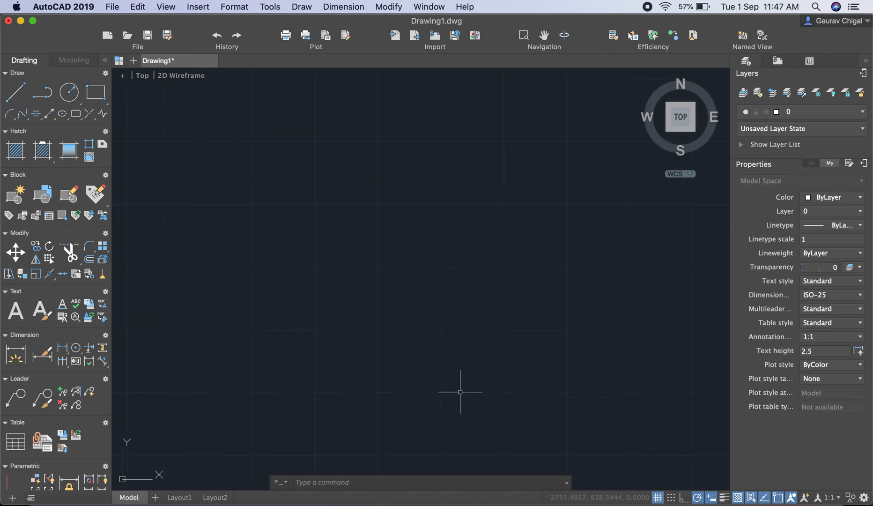
Step: Turn off dynamic input and draw a closed, slanted four-sided shape with connected lines
left_click(712, 498)
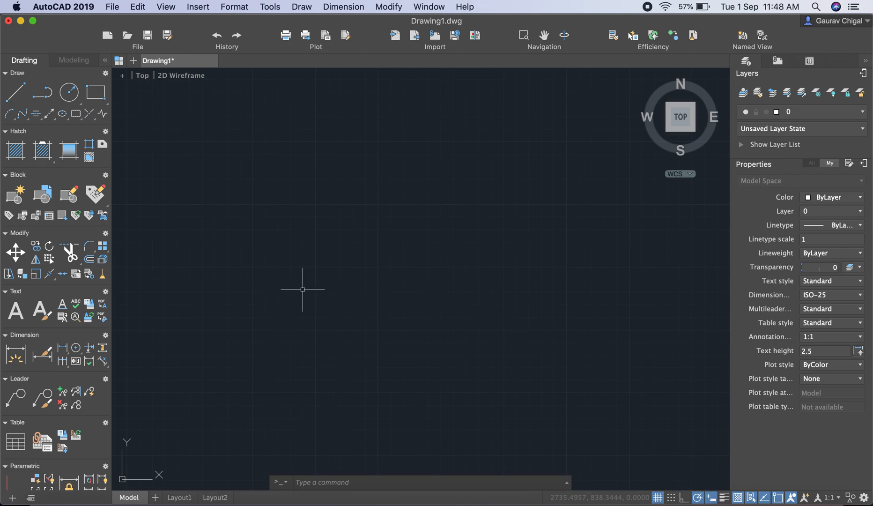
left_click(16, 91)
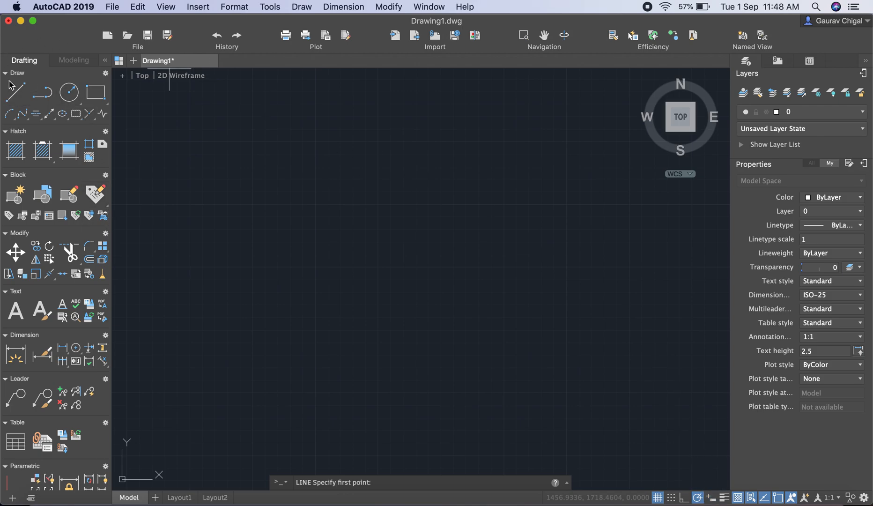
left_click(319, 257)
left_click(470, 154)
left_click(609, 341)
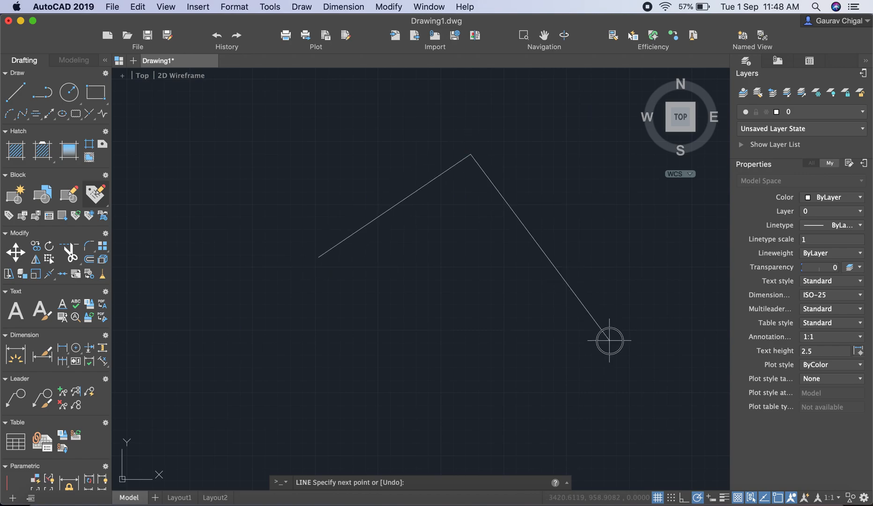
left_click(410, 380)
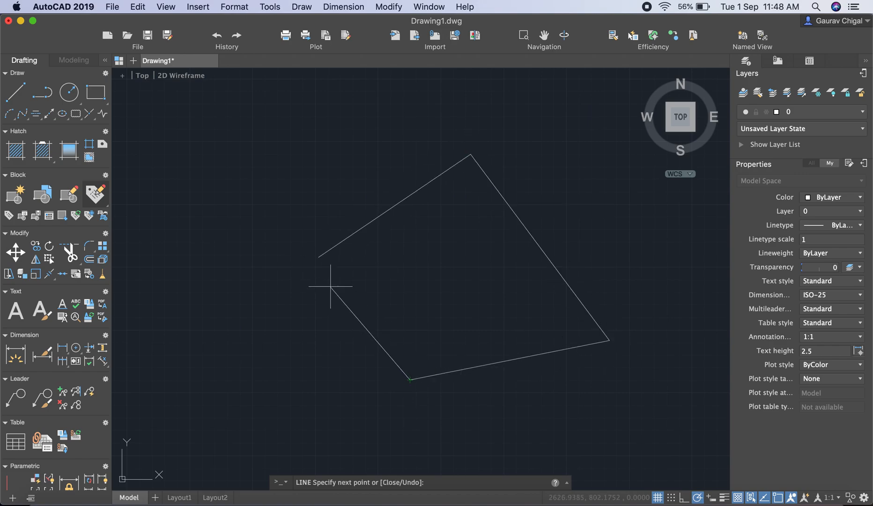
left_click(318, 256)
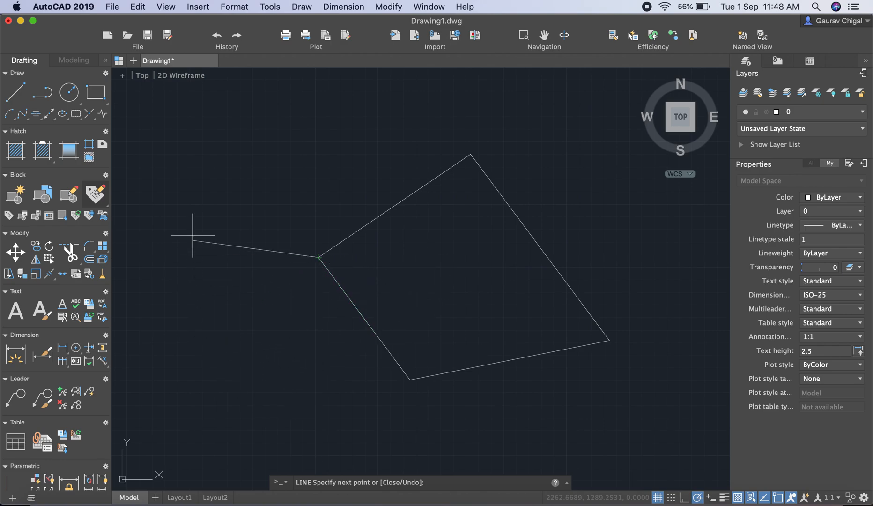
key("Escape")
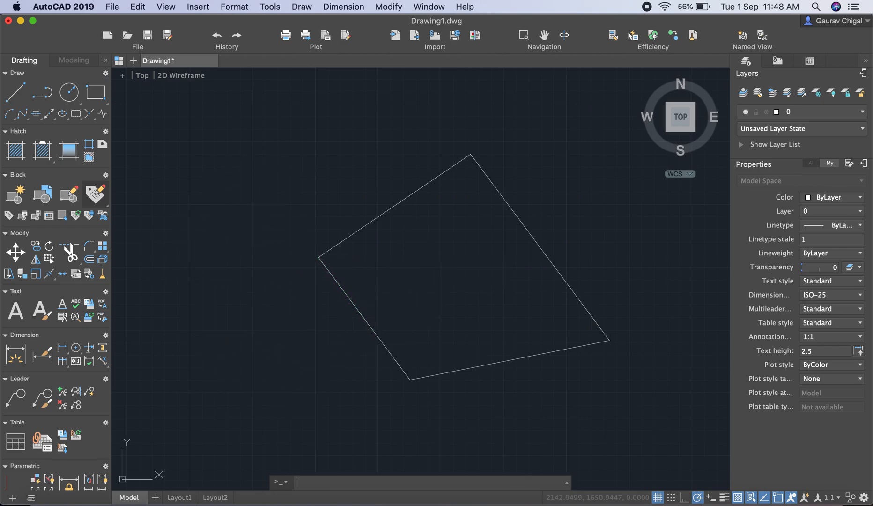
Step: Delete the four-sided shape from the drawing
scroll(615, 314, "down", 2)
mouse_move(651, 220)
left_mouse_down()
mouse_move(519, 363)
mouse_move(381, 302)
mouse_move(382, 208)
left_mouse_up()
key("Delete")
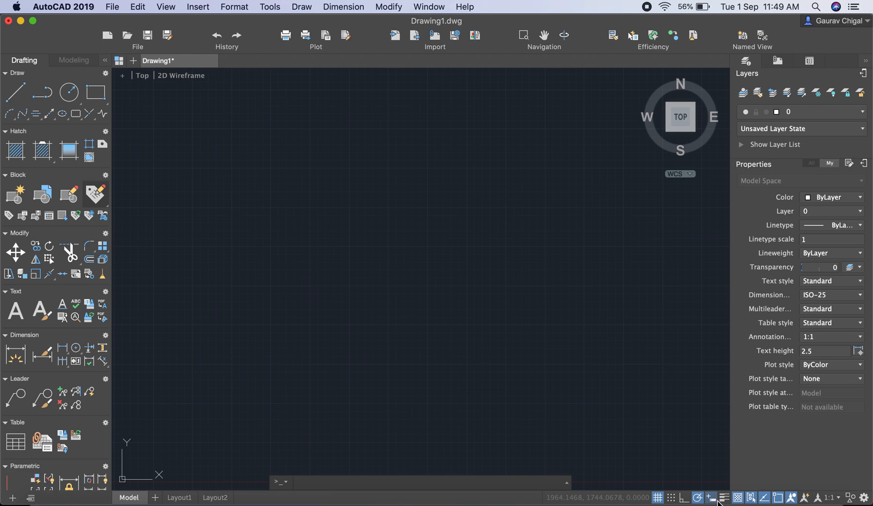
Step: Draw a closed rectangle about 1542 by 1287 units with four connected lines, and undo it
left_click(764, 500)
left_click(14, 94)
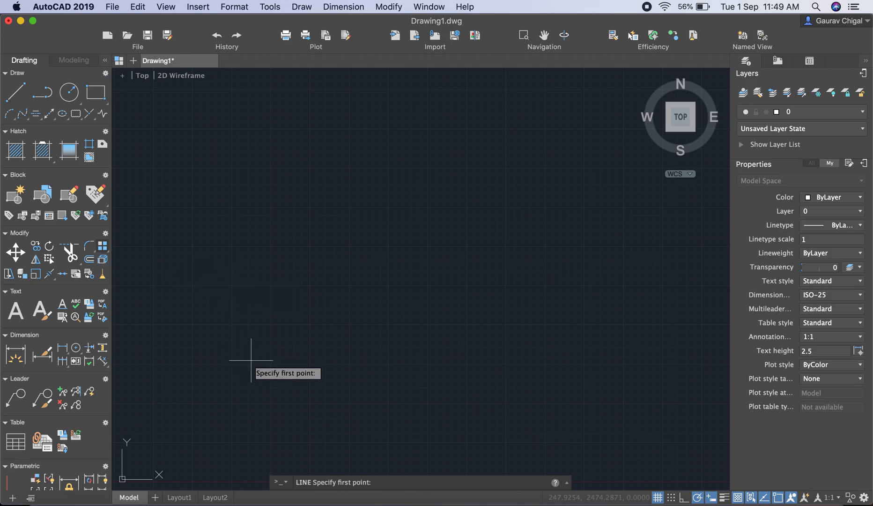
left_click(266, 360)
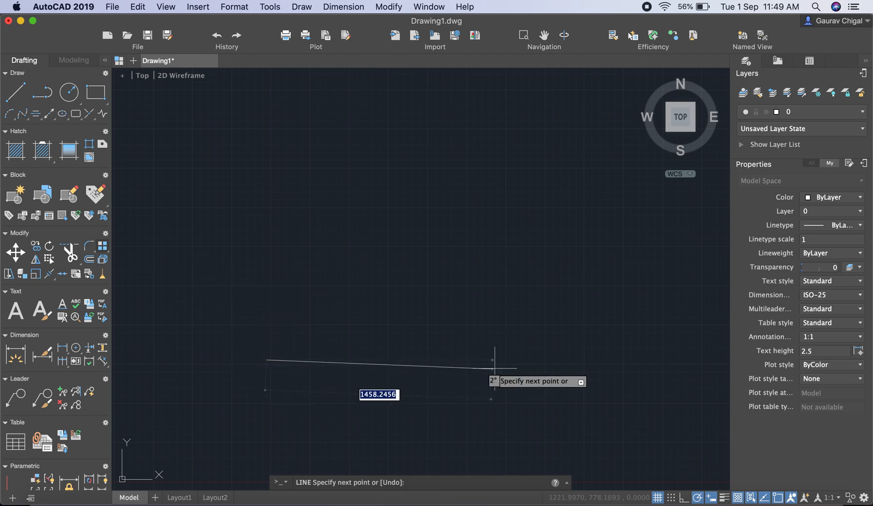
left_click(509, 360)
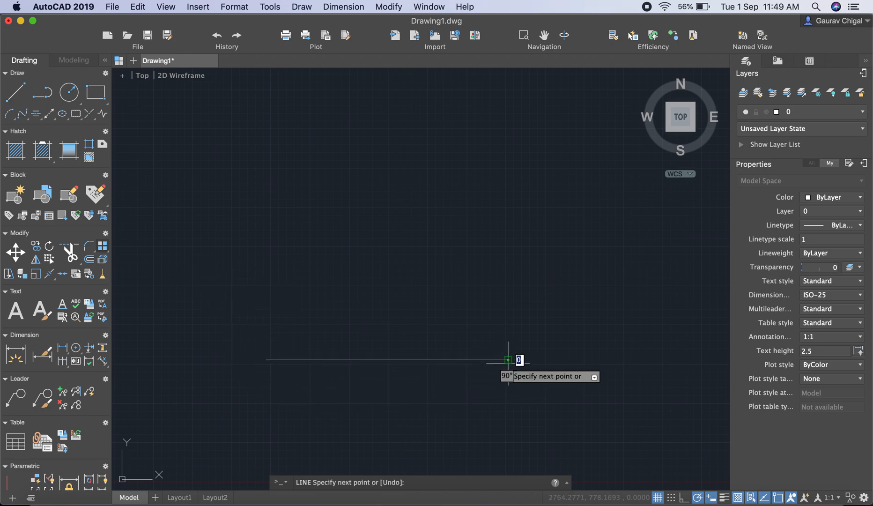
left_click(508, 158)
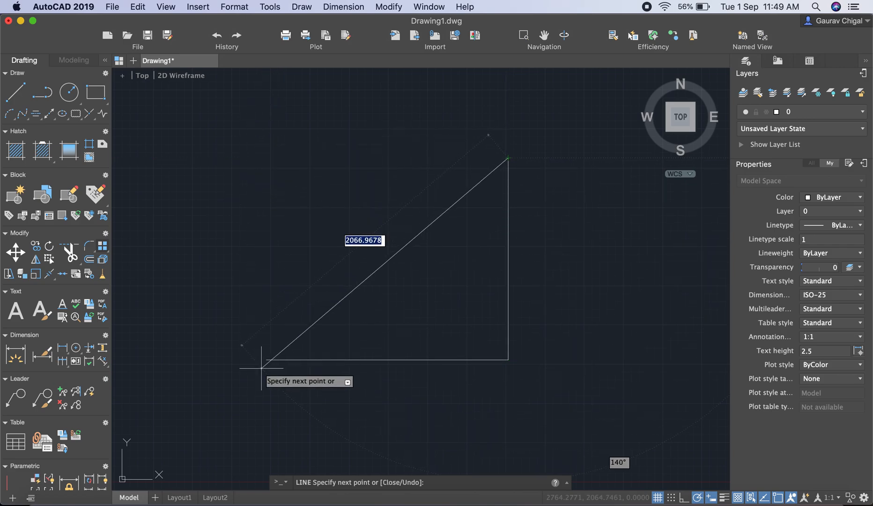
left_click(266, 158)
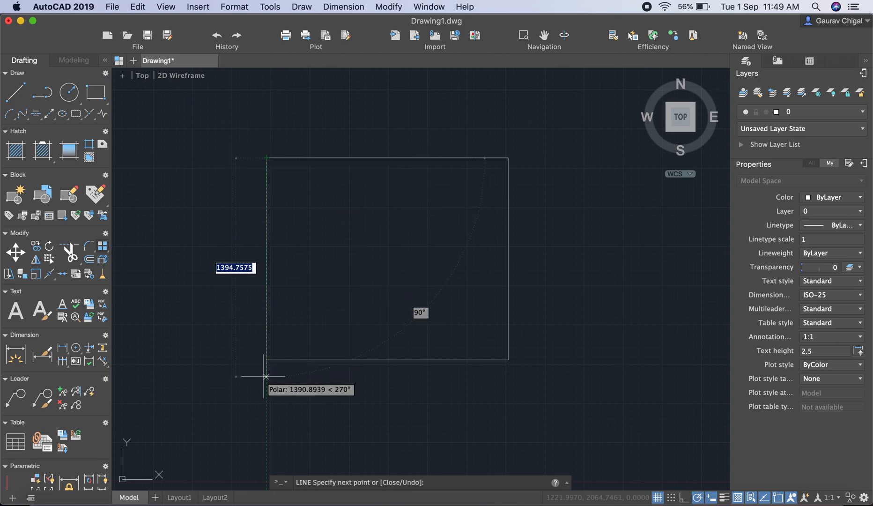
left_click(266, 360)
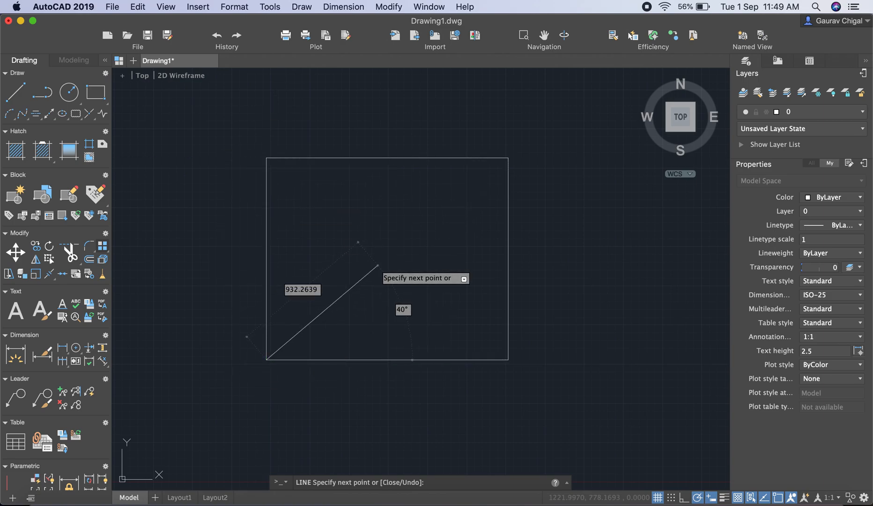
key("Return")
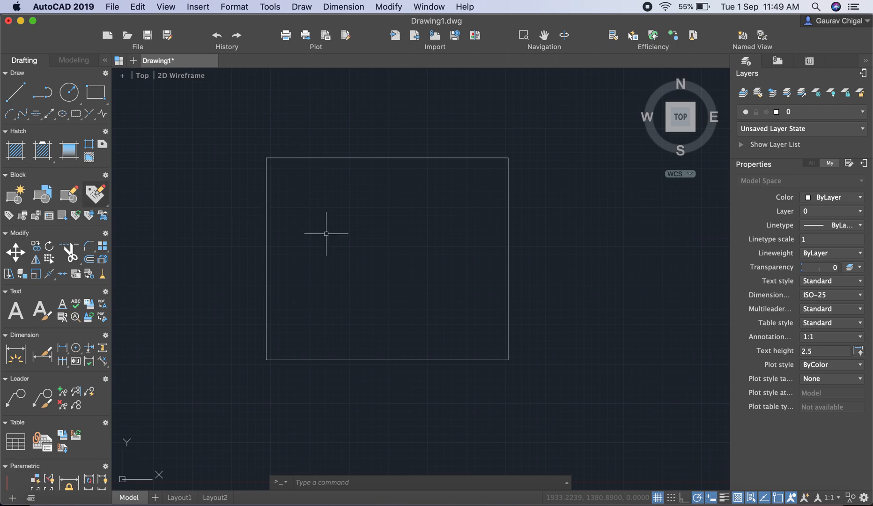
key("super+z")
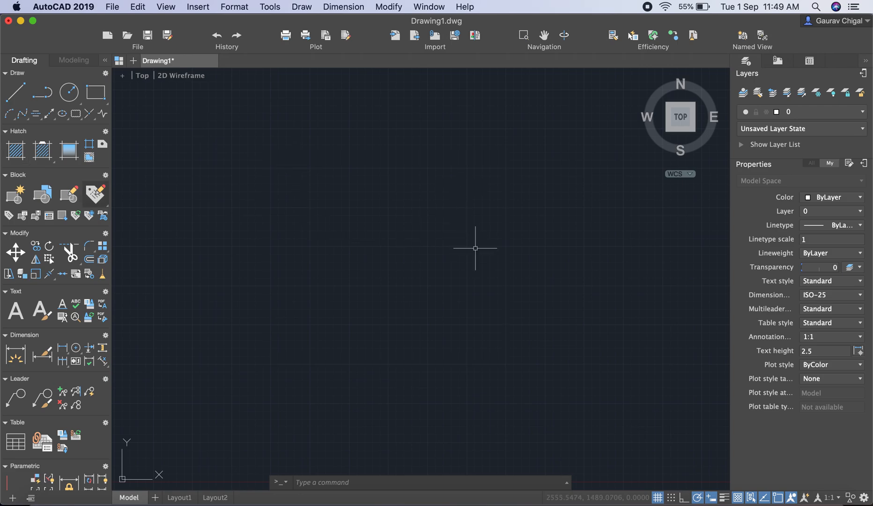
Step: Start a chain of lines with a horizontal base line 2000 units long, going to the right
left_click(19, 94)
left_click(313, 343)
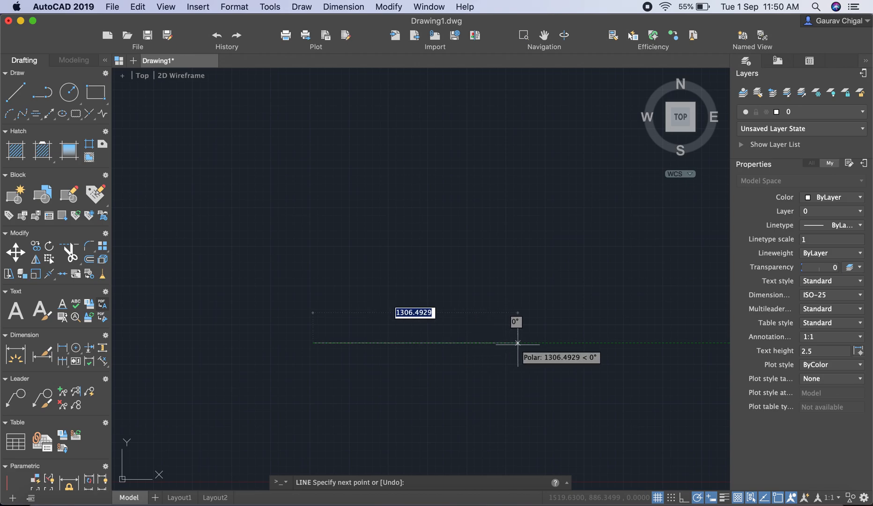
type("200")
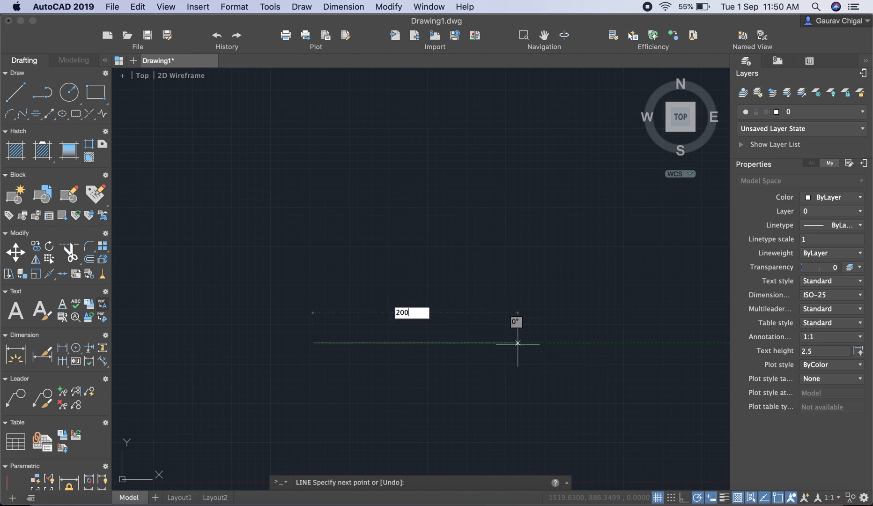
type("0")
key("Return")
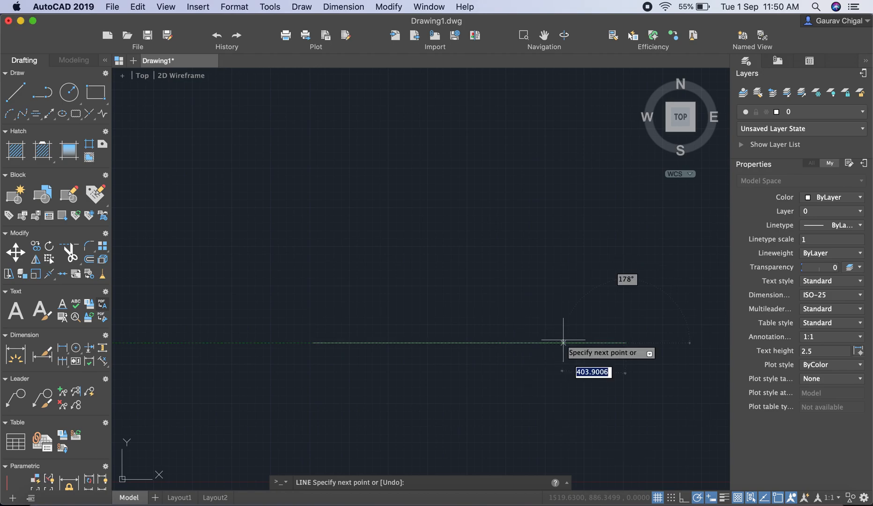
Step: Complete the rectangle with a 1500-unit side going up, a 2000-unit side going left, and a closing line to the start point
mouse_move(604, 222)
middle_mouse_down()
mouse_move(591, 252)
mouse_move(564, 267)
middle_mouse_up()
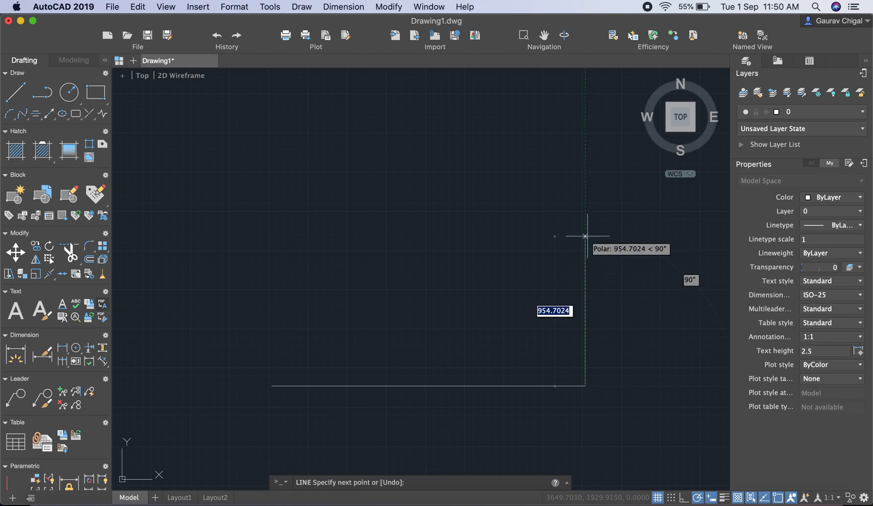
type("1500")
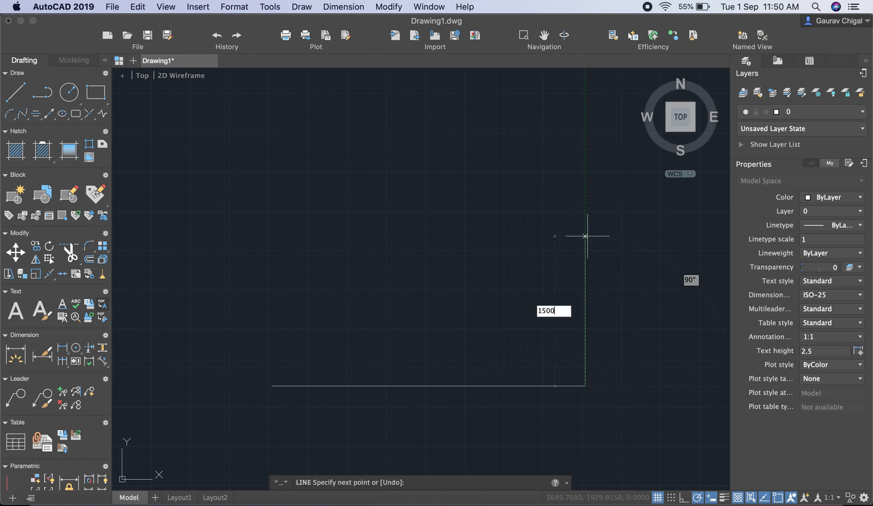
key("Return")
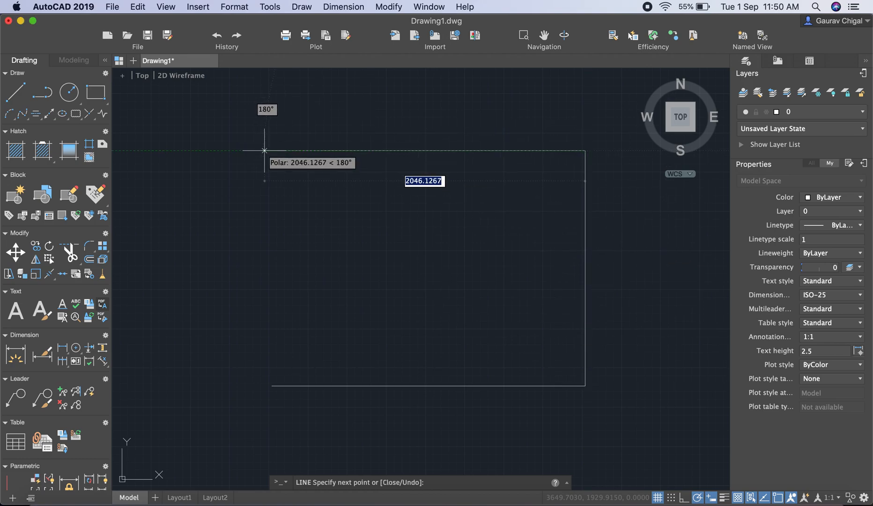
type("2000")
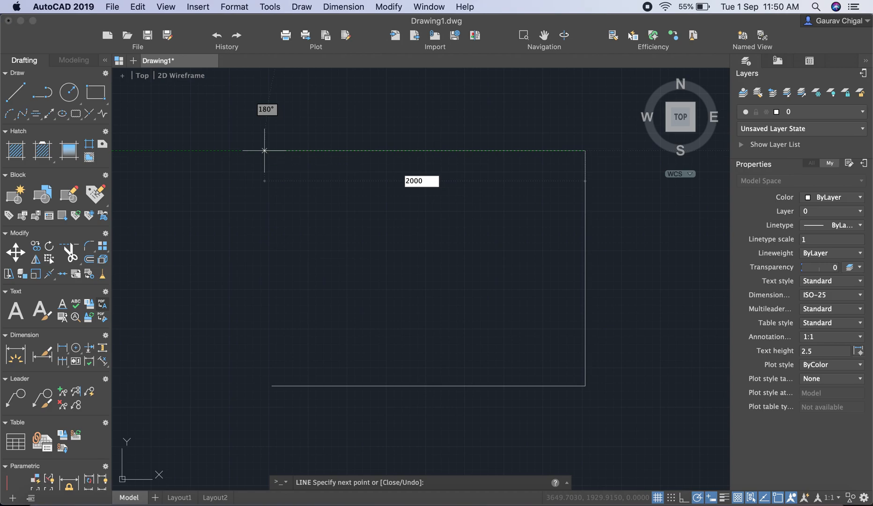
key("Return")
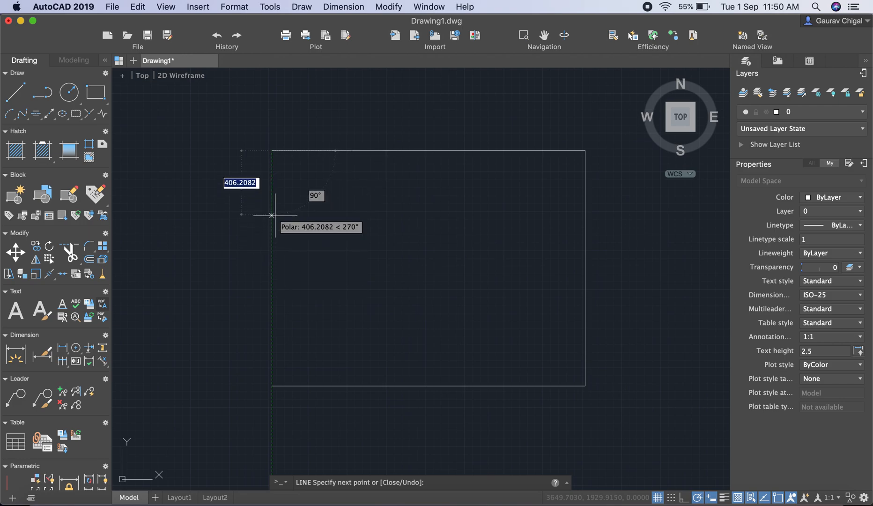
left_click(272, 385)
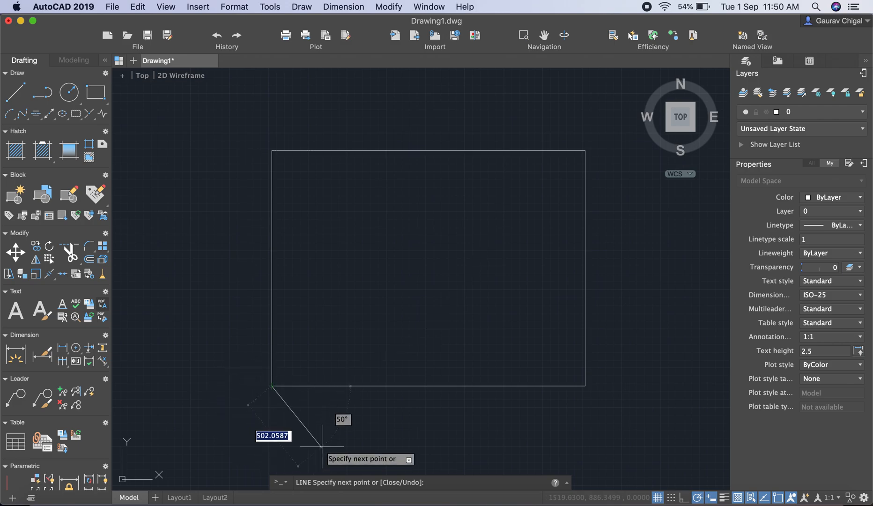
key("Escape")
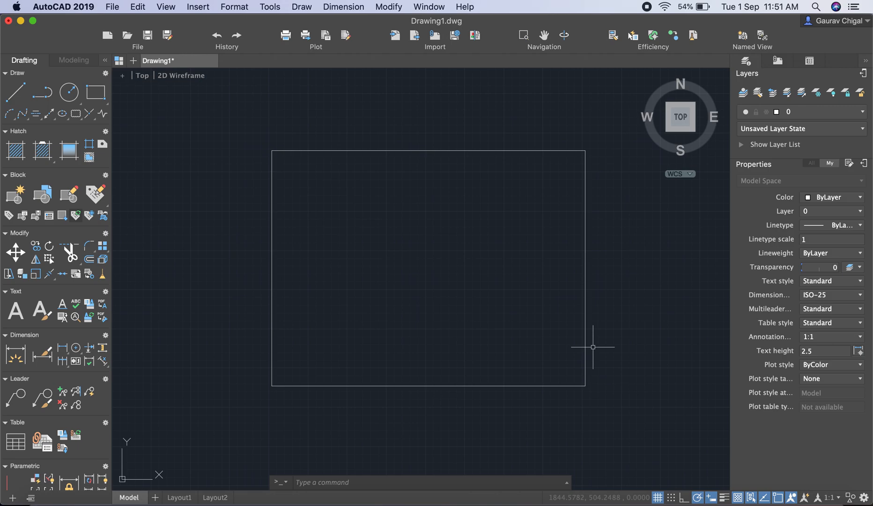
Step: Enable all object snap modes in the drafting settings
right_click(777, 498)
left_click(752, 493)
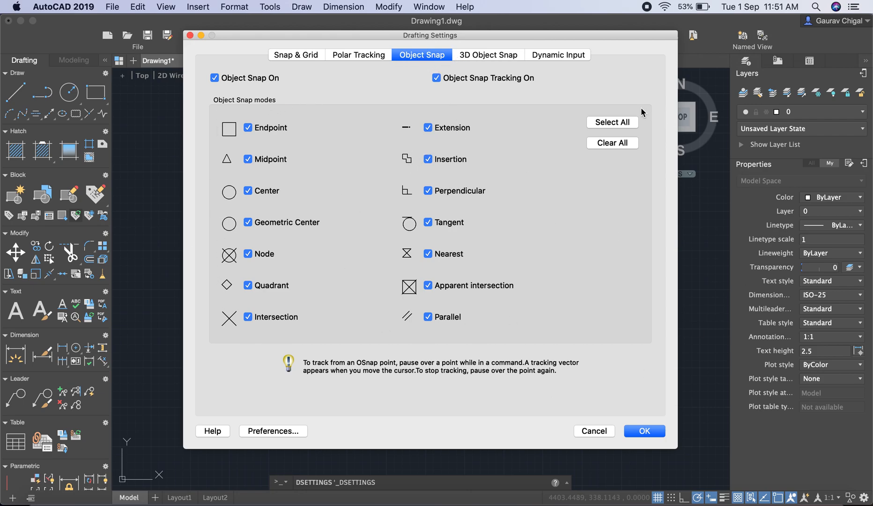
left_click(615, 125)
left_click(654, 432)
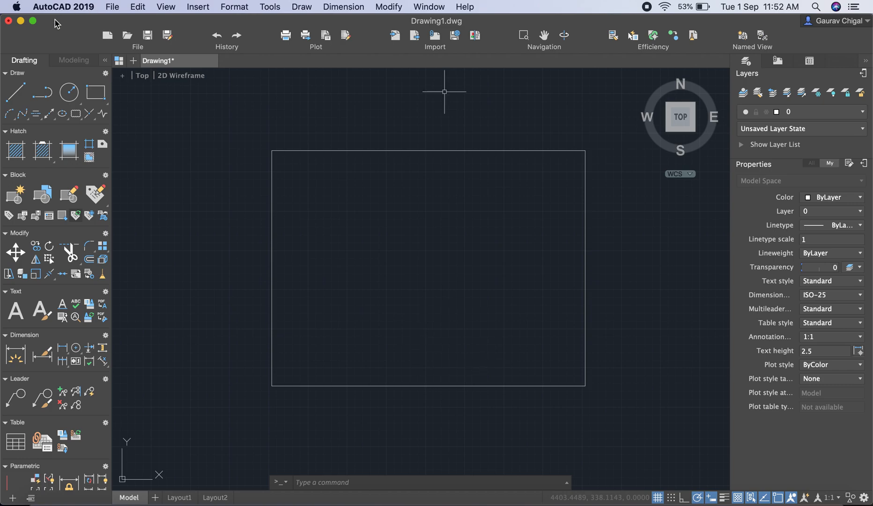
Step: Draw a diagonal line from the rectangle's upper-left corner to its lower-right corner
left_click(15, 92)
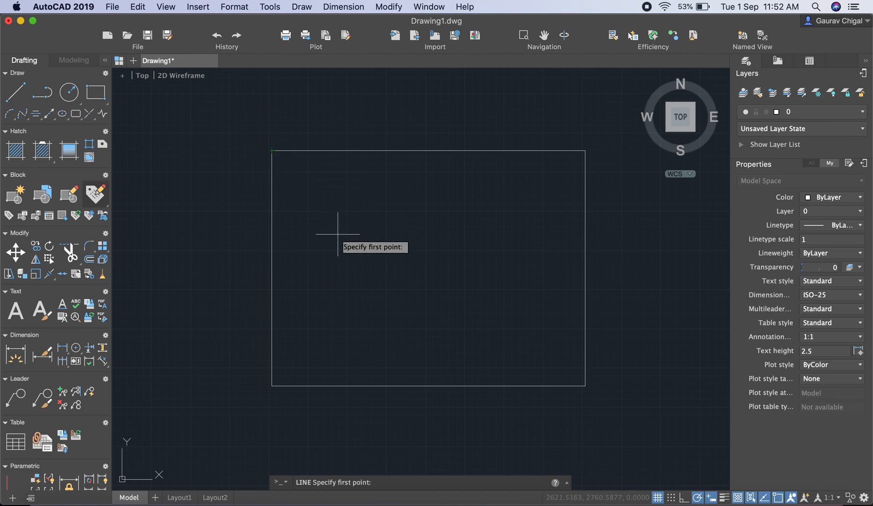
left_click(272, 150)
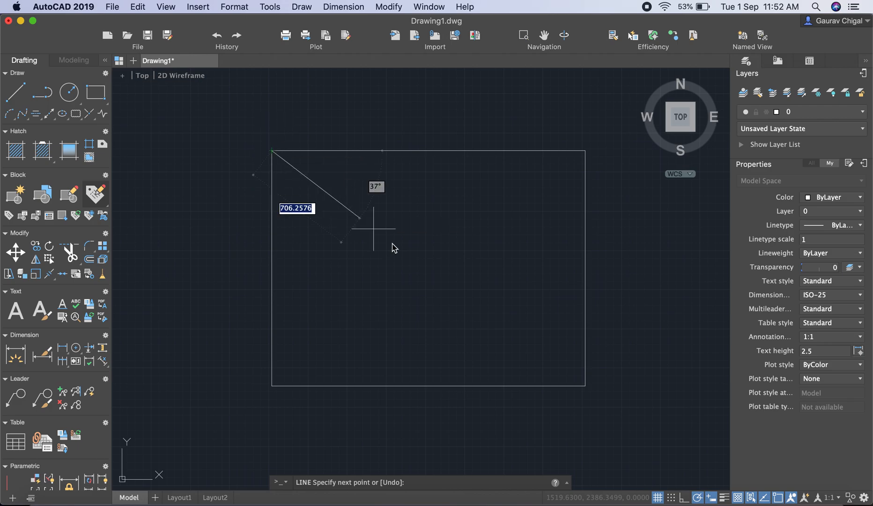
left_click(585, 386)
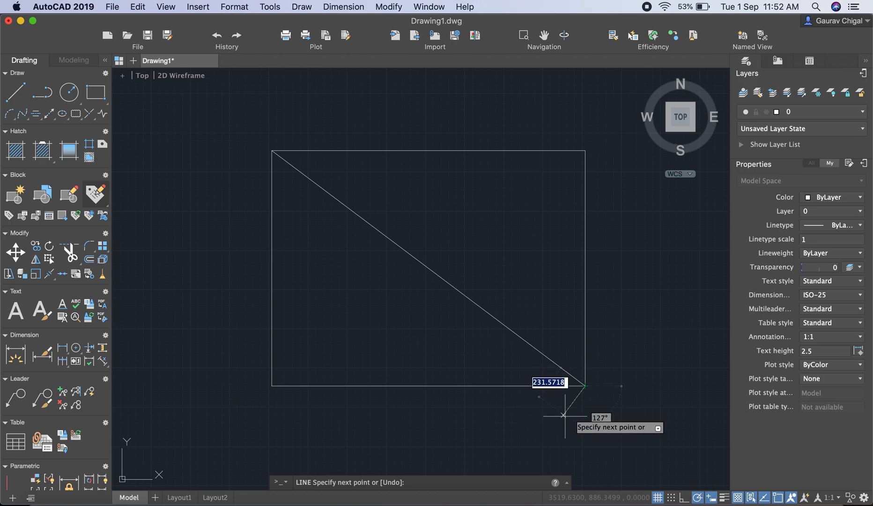
key("Escape")
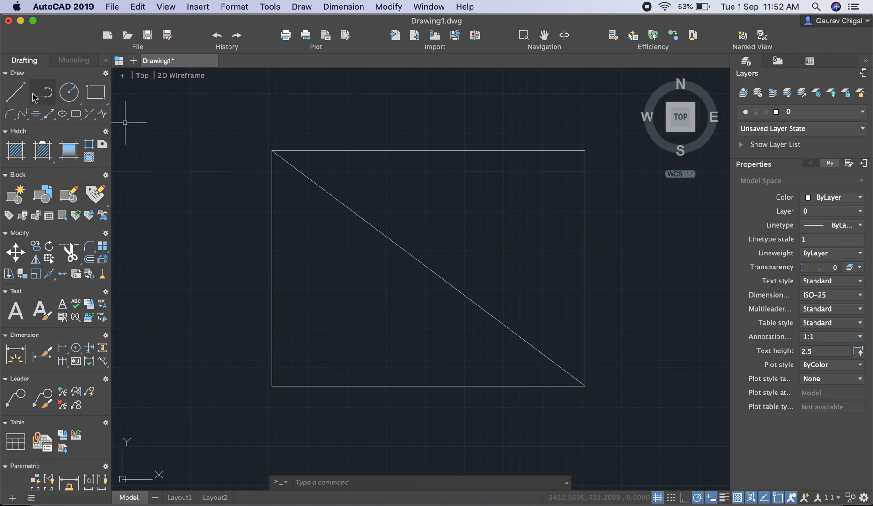
Step: Draw a line from the rectangle's lower-left corner perpendicular to the diagonal
left_click(15, 92)
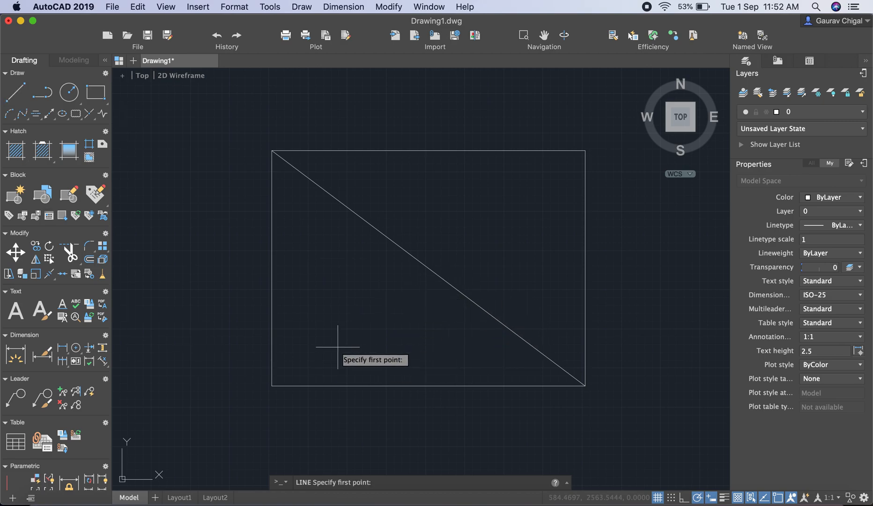
left_click(272, 386)
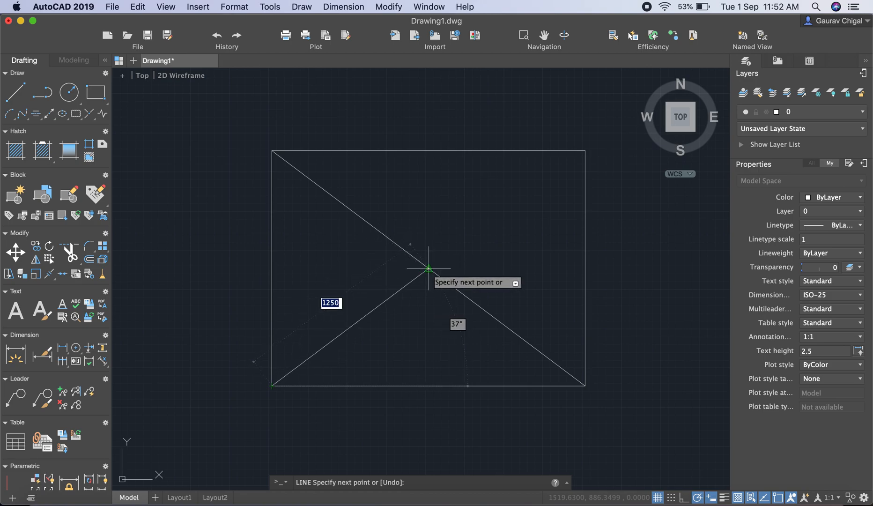
left_click(384, 236)
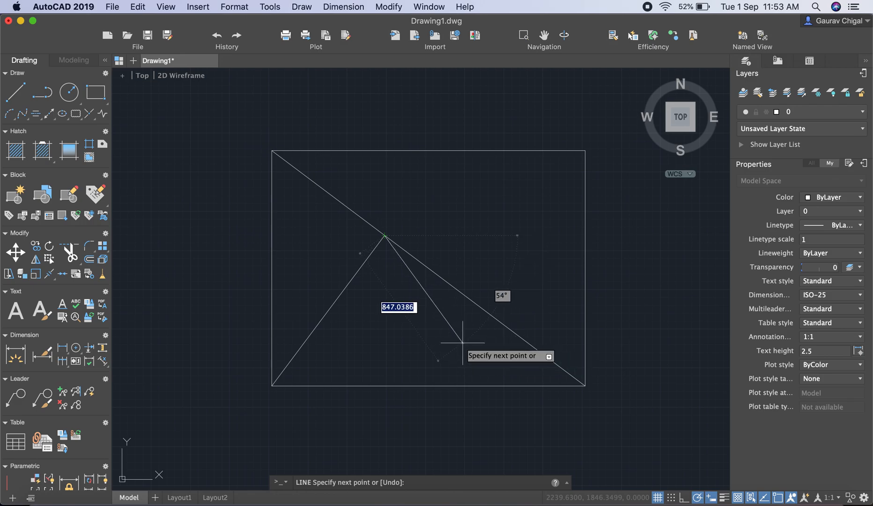
key("Escape")
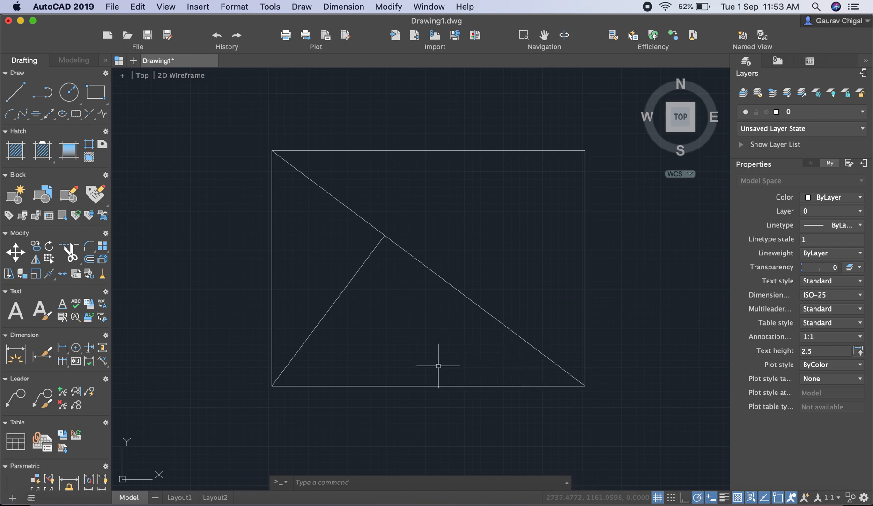
Step: Draw a line from the rectangle's upper-right corner to the midpoint of the diagonal
left_click(16, 92)
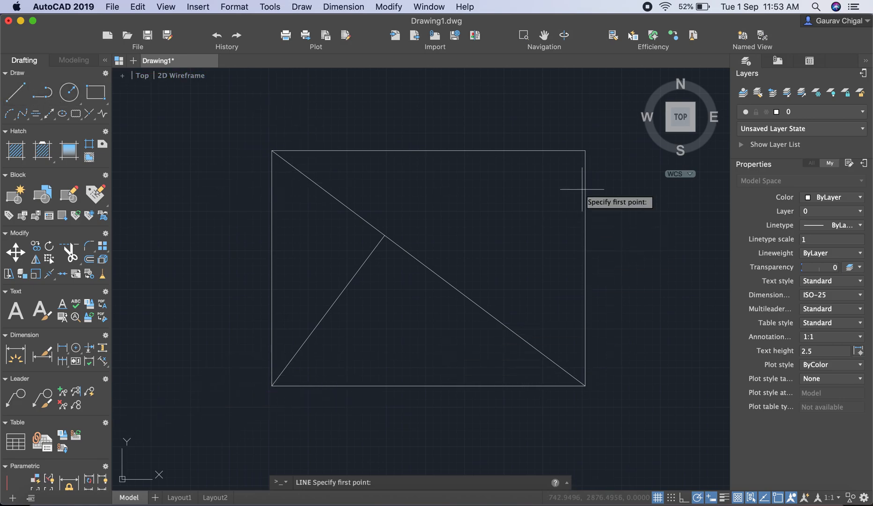
left_click(585, 151)
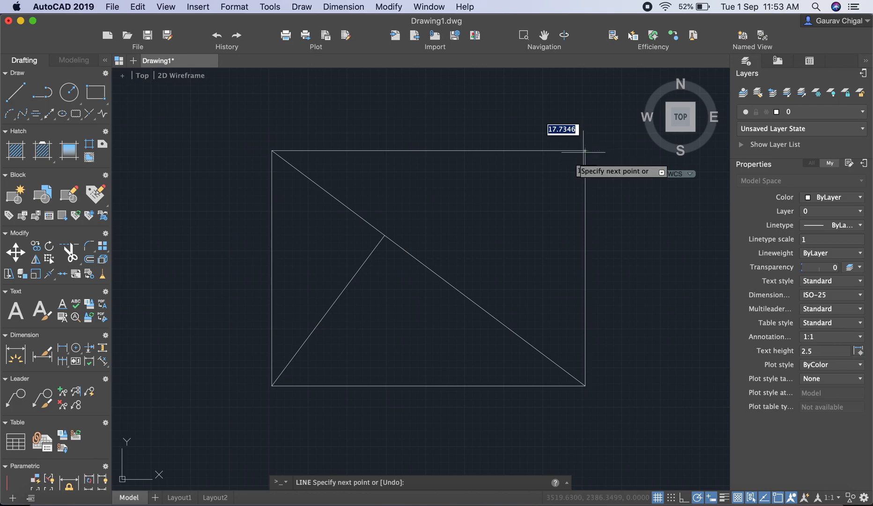
left_click(429, 268)
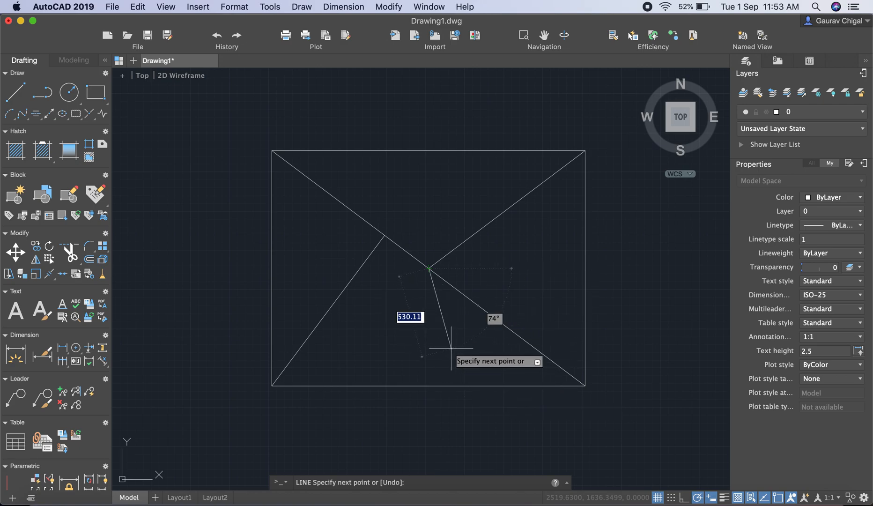
key("Escape")
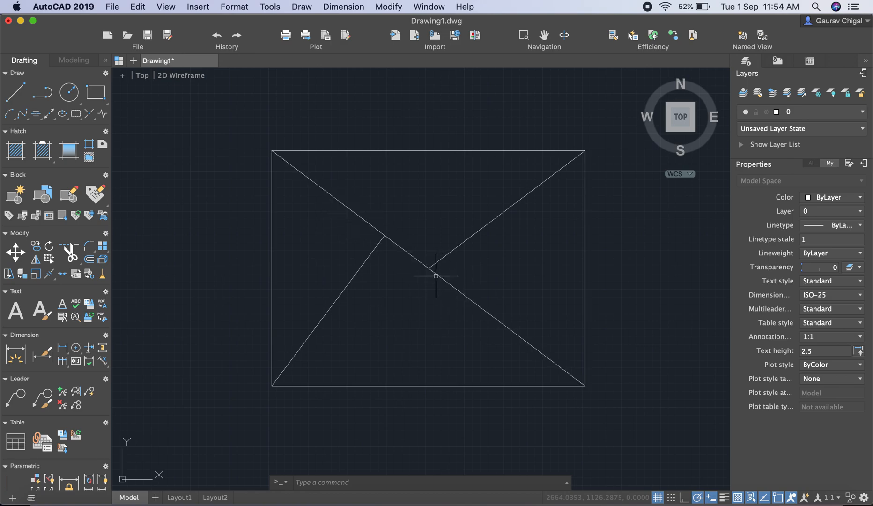
Step: Draw a small circle inside the rectangle, below the diagonal and just above the bottom edge
left_click(69, 92)
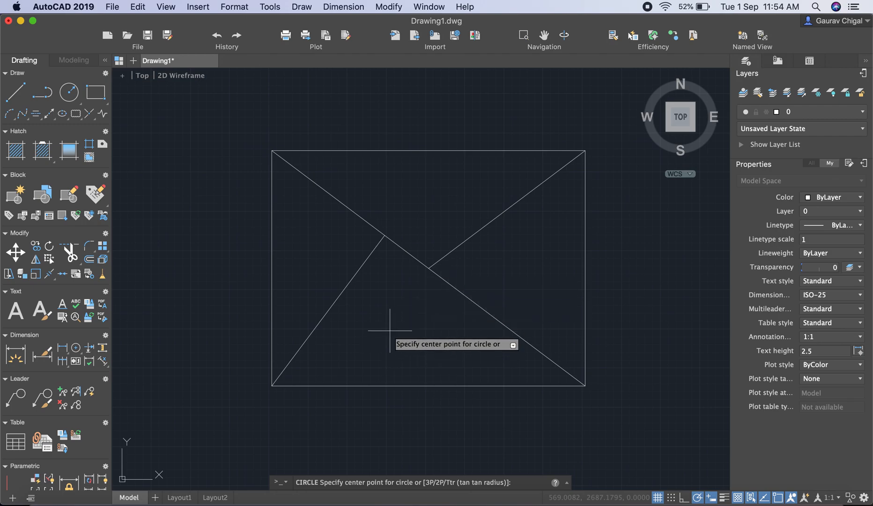
left_click(401, 344)
left_click(399, 314)
Step: Draw a line from the rectangle's lower-right corner tangent to the upper side of the circle
left_click(16, 92)
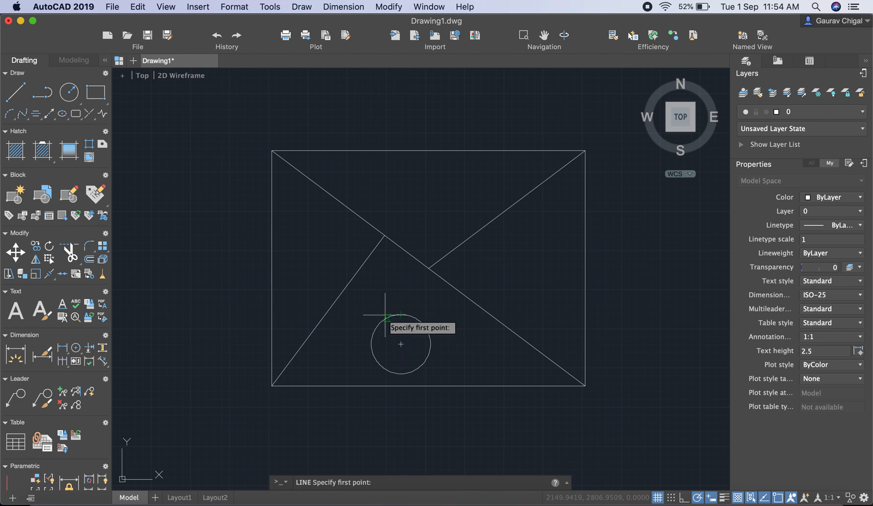
left_click(585, 385)
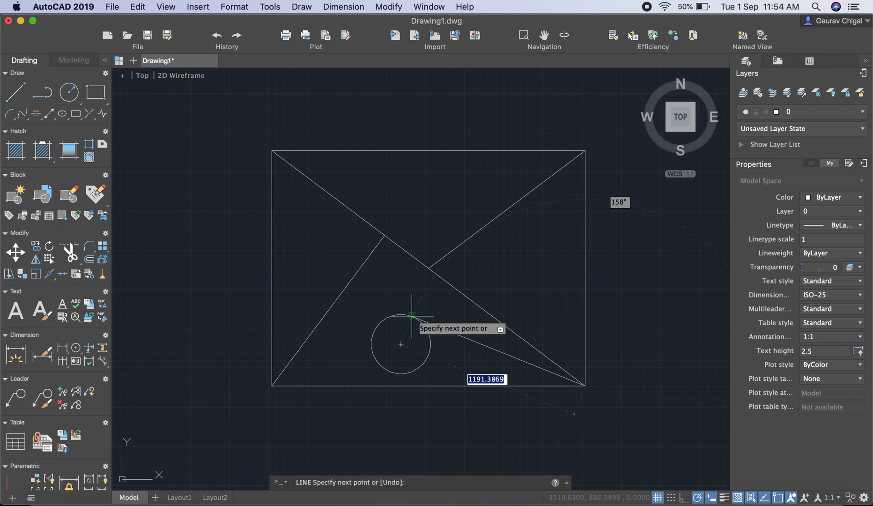
scroll(412, 316, "up", 8)
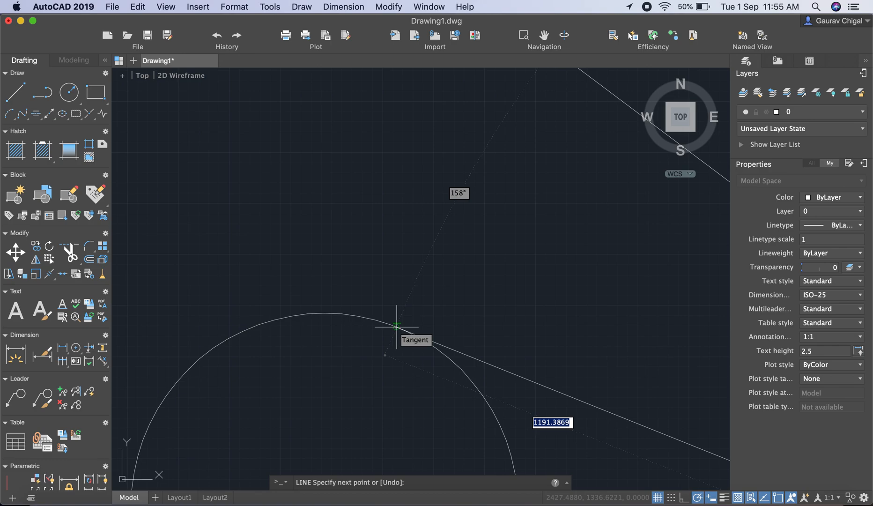
scroll(397, 327, "up", 3)
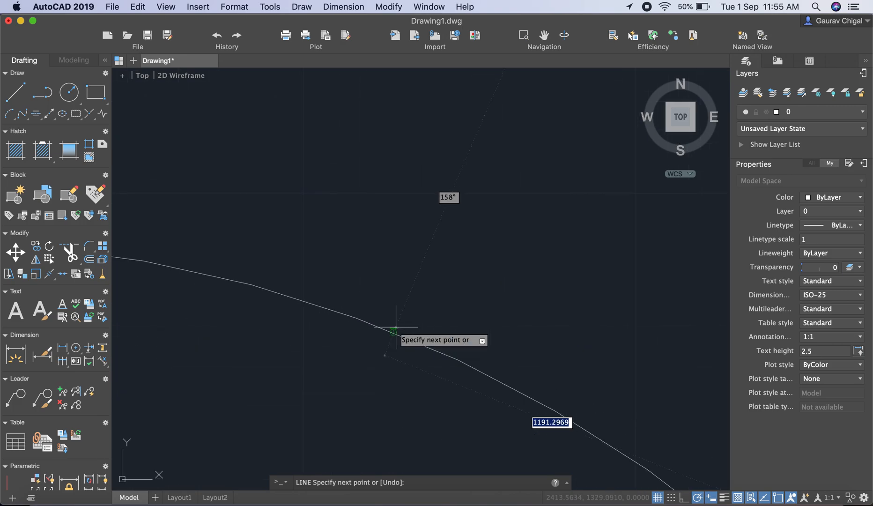
scroll(509, 320, "up", 5)
scroll(509, 320, "down", 5)
scroll(514, 273, "up", 4)
Step: Continue the line from the tangent point perpendicular to the diagonal and end the line there
scroll(512, 272, "down", 4)
scroll(513, 272, "down", 3)
scroll(529, 260, "down", 3)
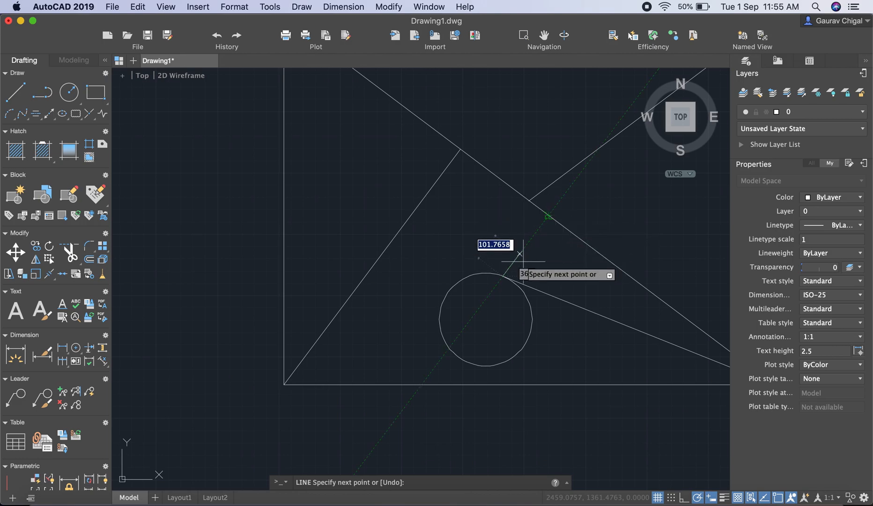
left_click(548, 216)
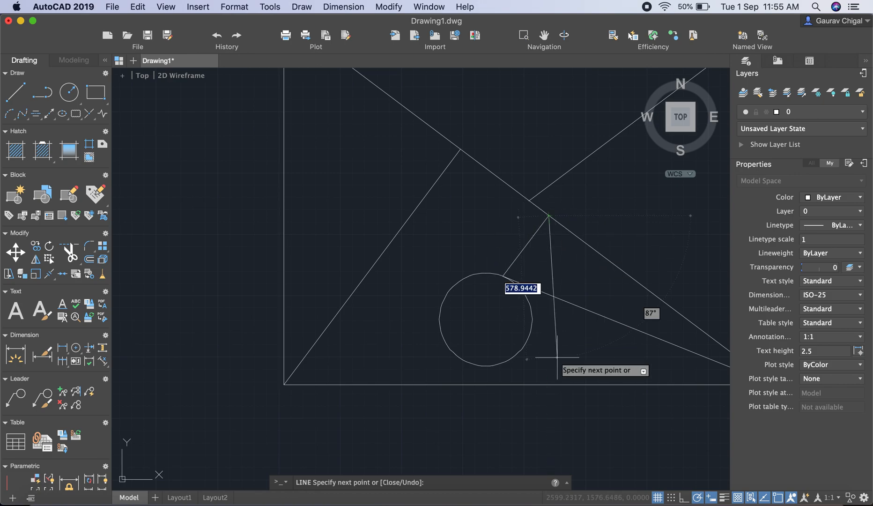
key("Escape")
Step: Add an angular dimension between the short line rising from the circle and the diagonal, and check its value
middle_click_drag(559, 247, 482, 305)
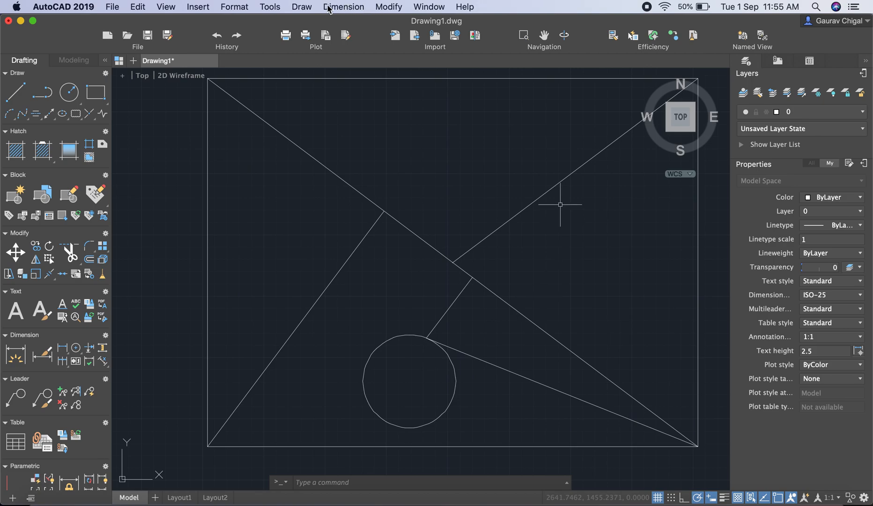
left_click(355, 7)
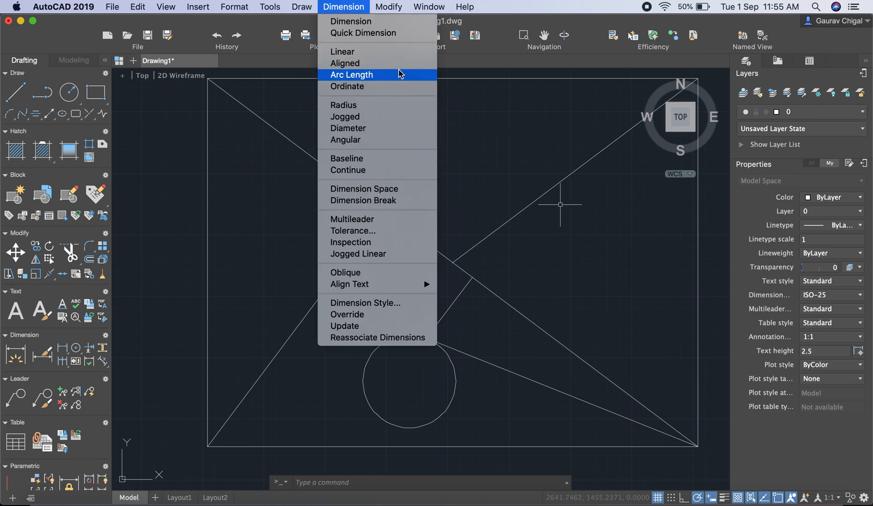
mouse_move(384, 8)
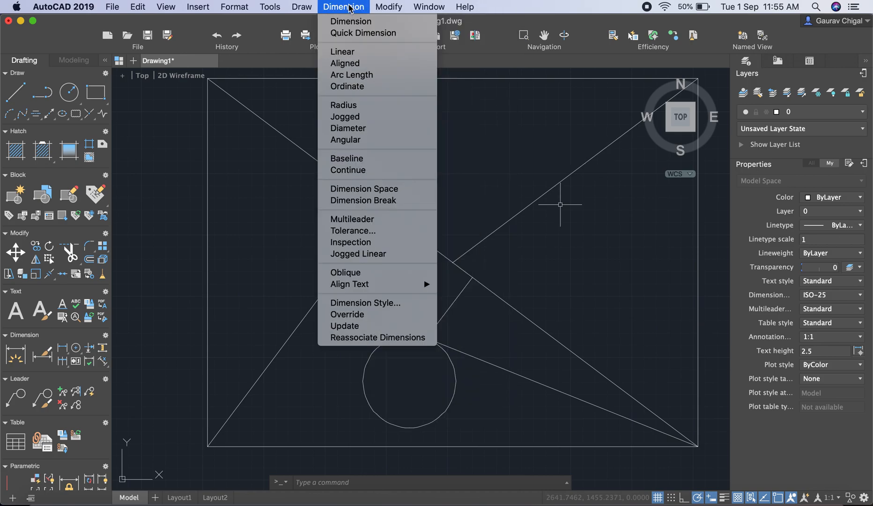
left_click(351, 140)
left_click(459, 293)
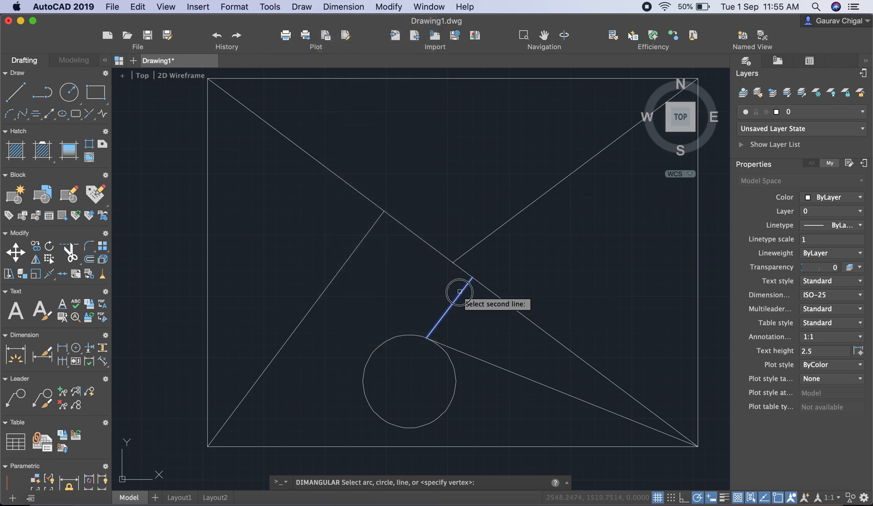
left_click(489, 290)
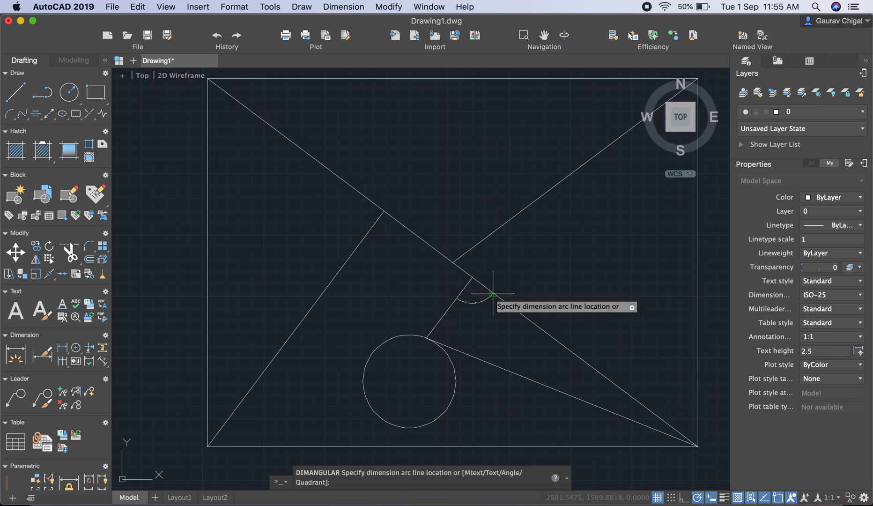
left_click(478, 303)
scroll(471, 295, "down", 6)
scroll(475, 299, "up", 9)
scroll(475, 298, "up", 8)
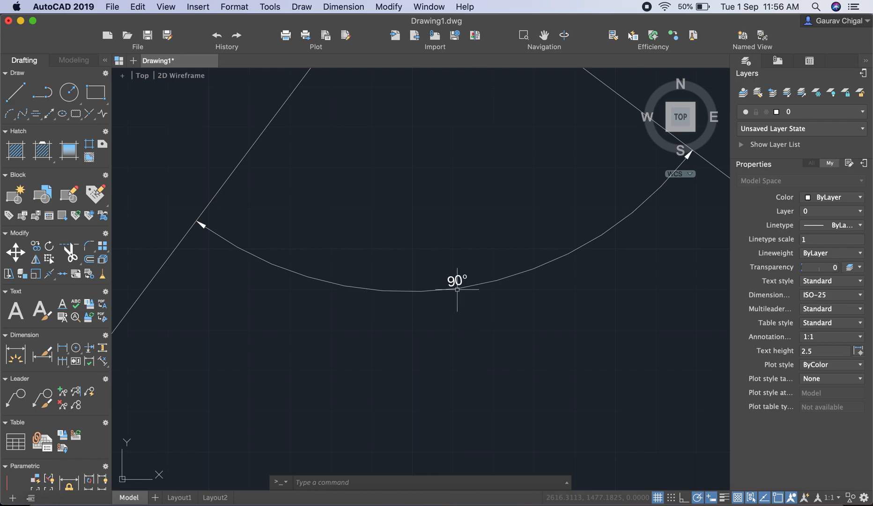
scroll(464, 295, "up", 3)
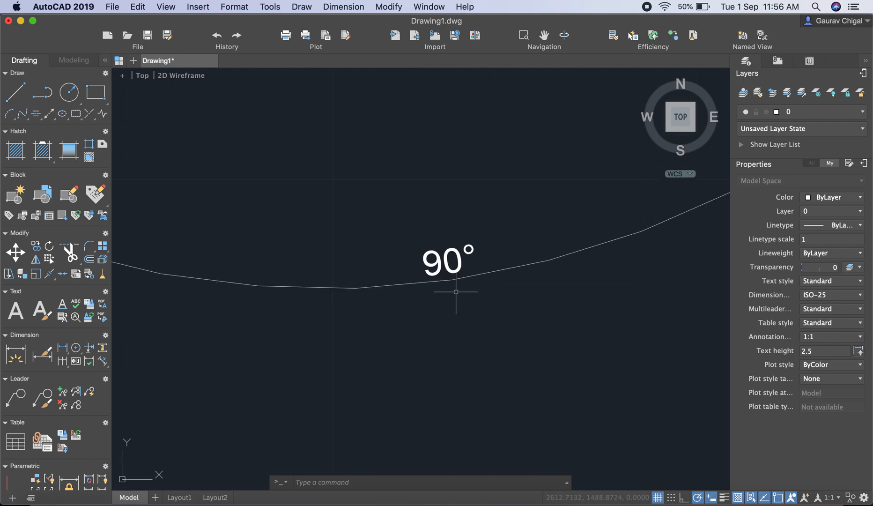
Step: Delete the angular dimension between the short line and the diagonal
scroll(493, 272, "down", 8)
scroll(491, 271, "down", 3)
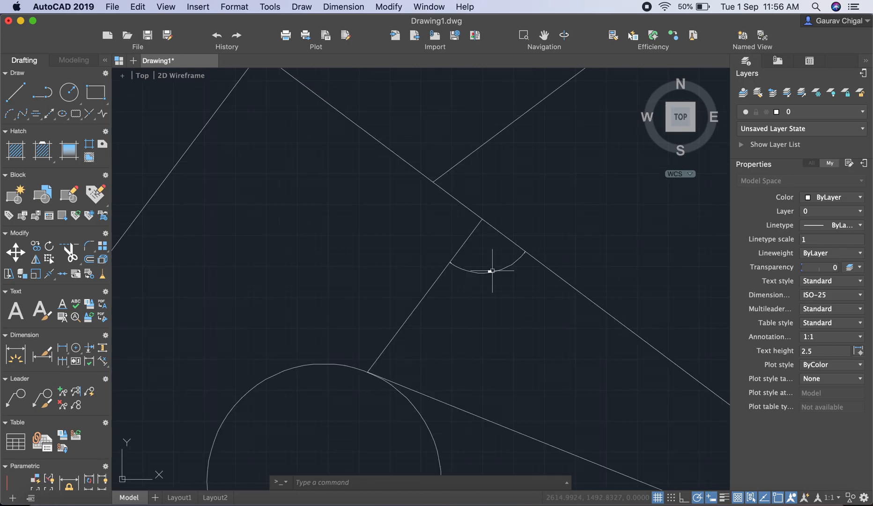
left_click(491, 272)
mouse_move(491, 271)
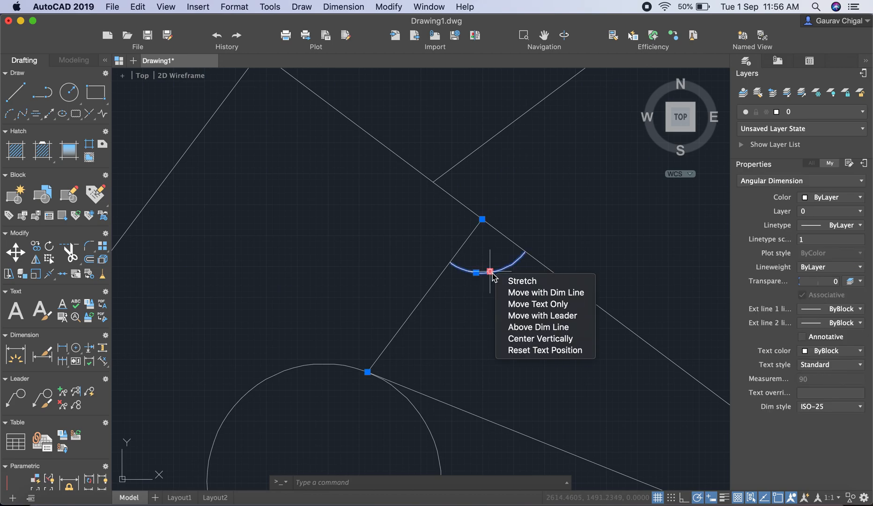
key("Escape")
left_click(517, 257)
key("Delete")
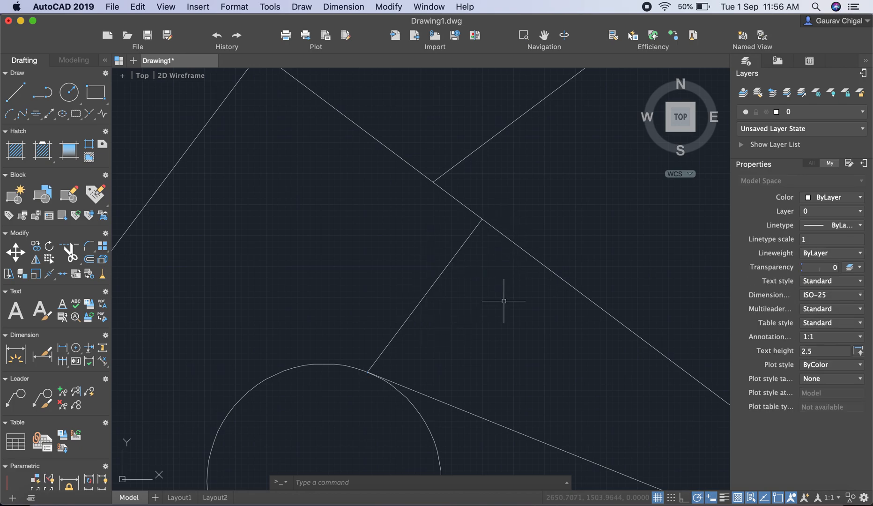
Step: Switch the grid display off and back on
scroll(478, 261, "up", 3)
scroll(482, 239, "down", 8)
left_click_drag(429, 203, 386, 222)
middle_click_drag(410, 227, 306, 271)
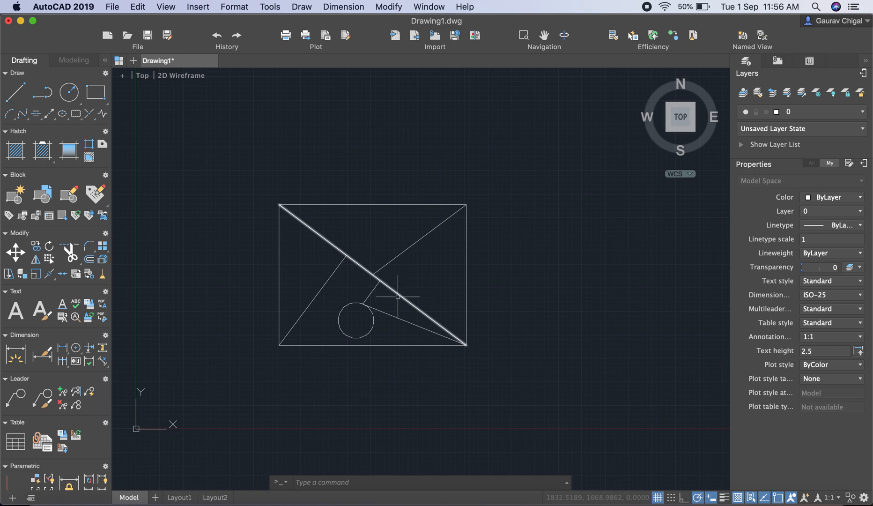
left_click(658, 498)
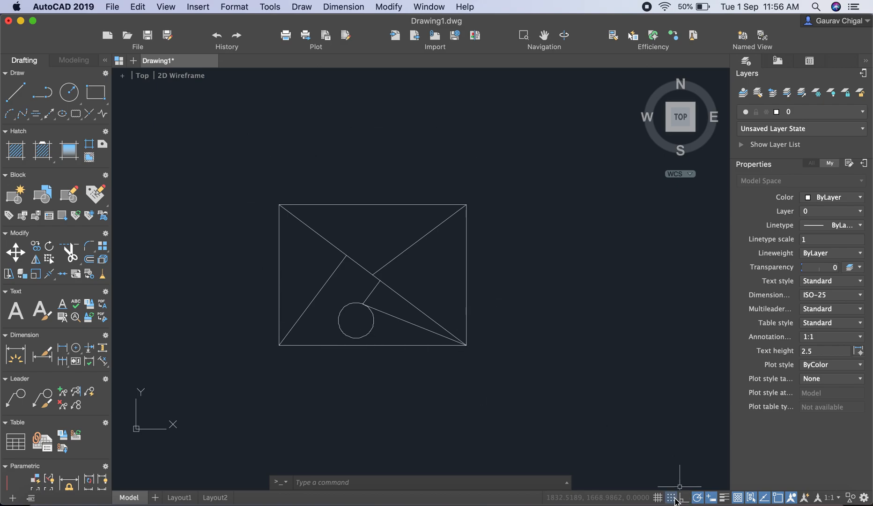
left_click(657, 497)
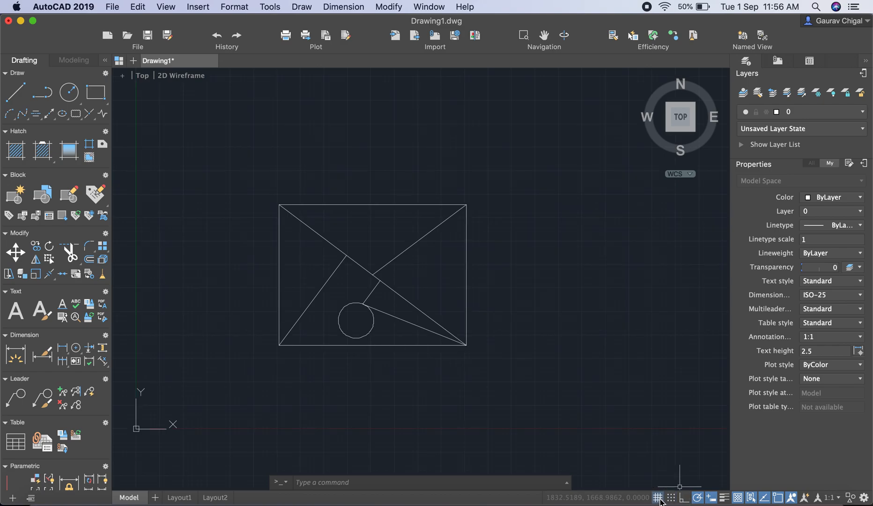
left_click(698, 498)
left_click(713, 496)
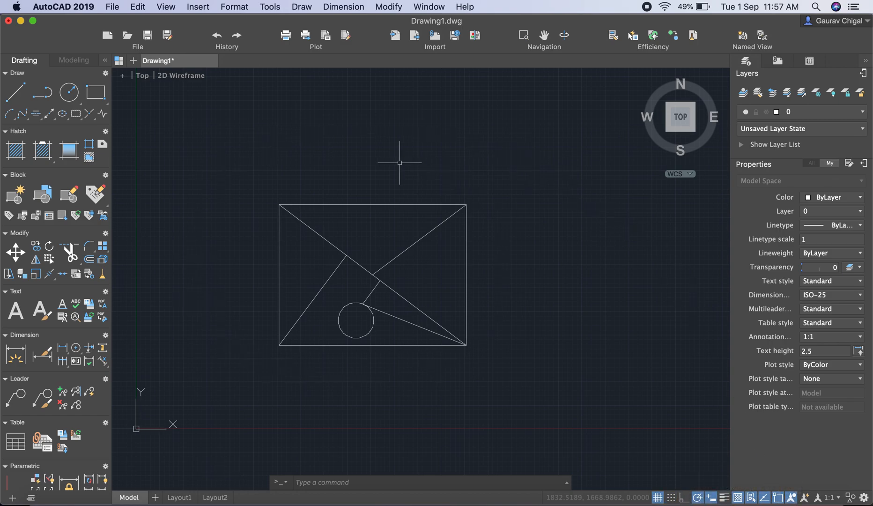
Step: Orbit the drawing into a tilted view and restore the top view with north facing up
scroll(395, 306, "up", 3)
scroll(396, 305, "down", 1)
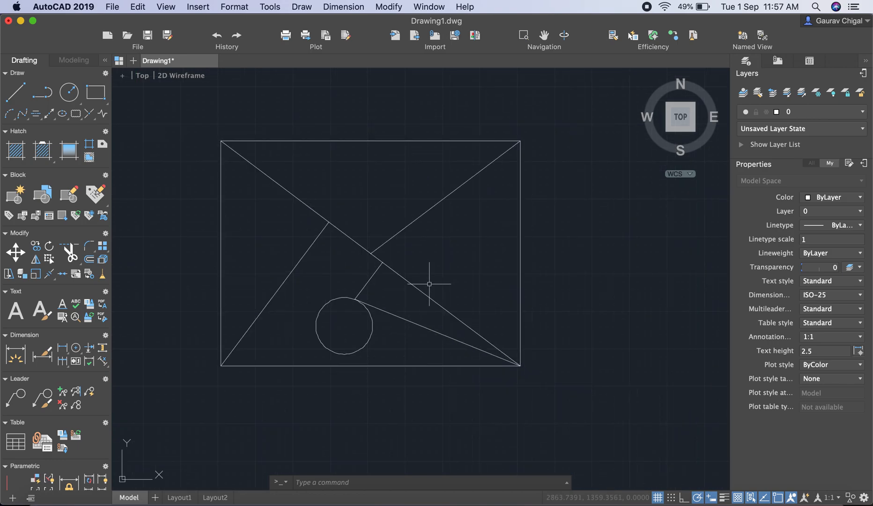
middle_click_drag(423, 272, 562, 251, "shift")
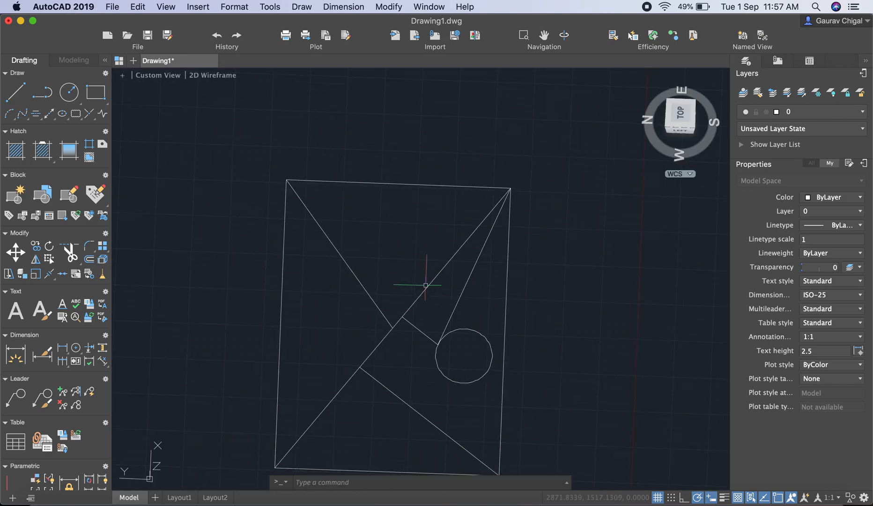
left_click(683, 112)
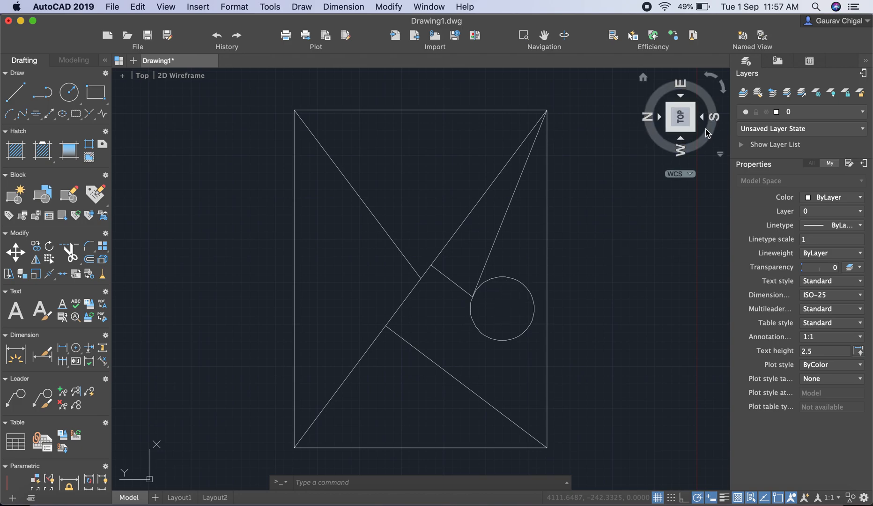
left_click(722, 87)
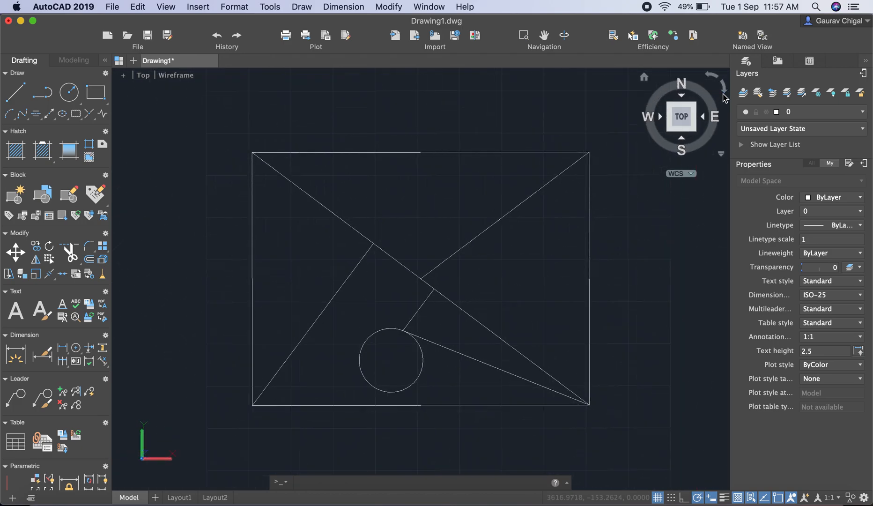